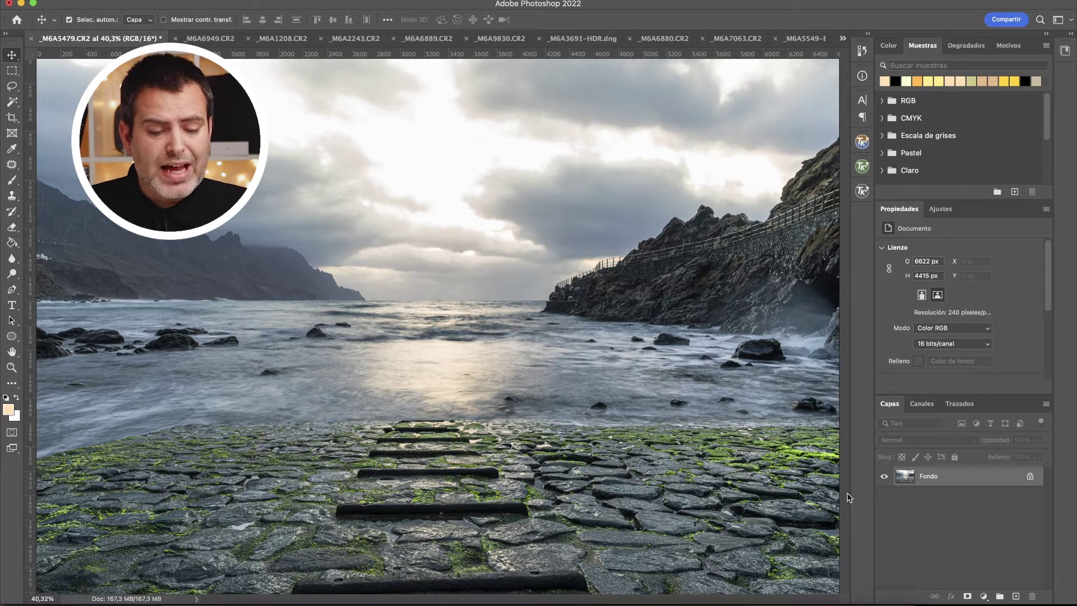
Step: Add a new layer above the seascape, fill it with black and set its blend mode to Trama
left_click(1016, 597)
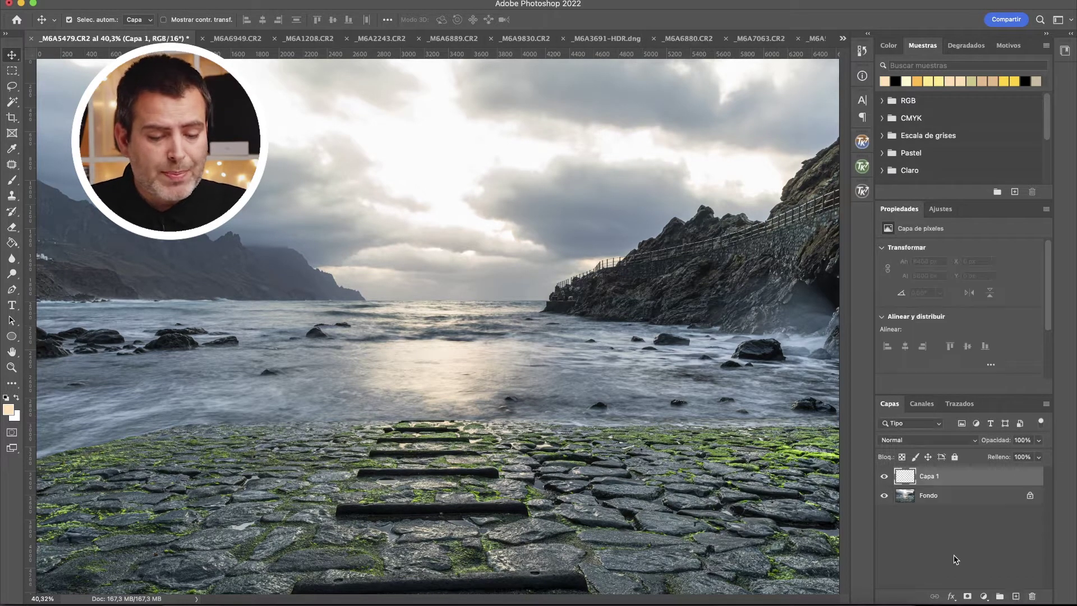
key("g")
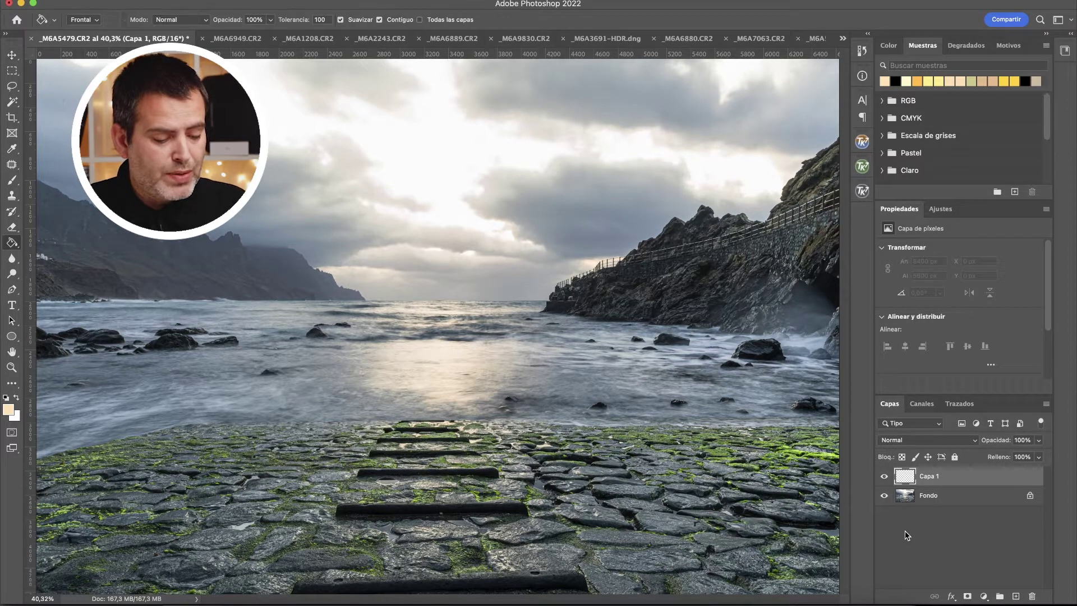
key("d")
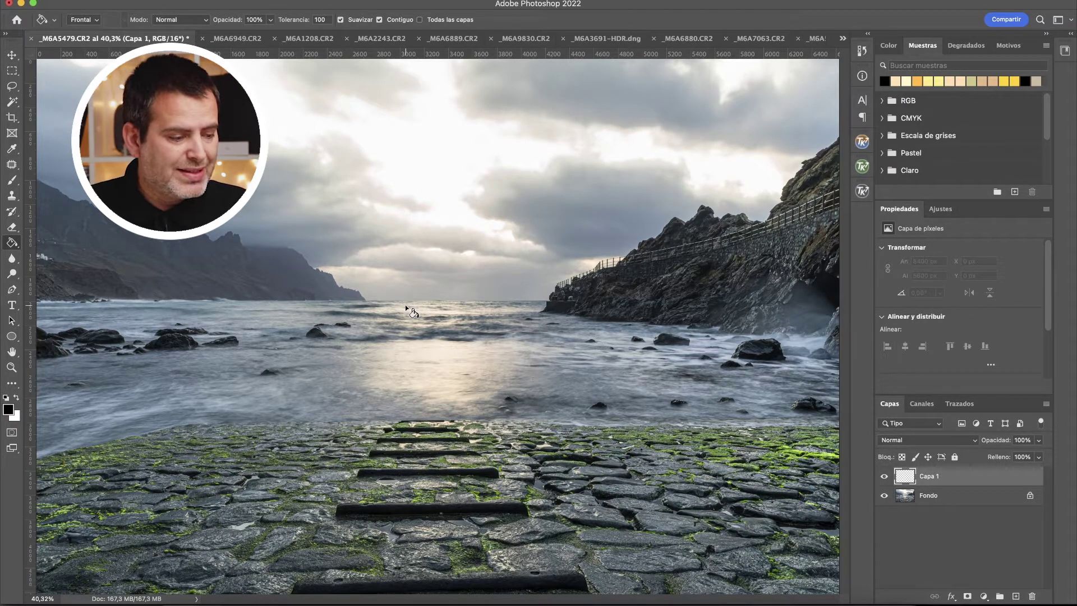
left_click(404, 305)
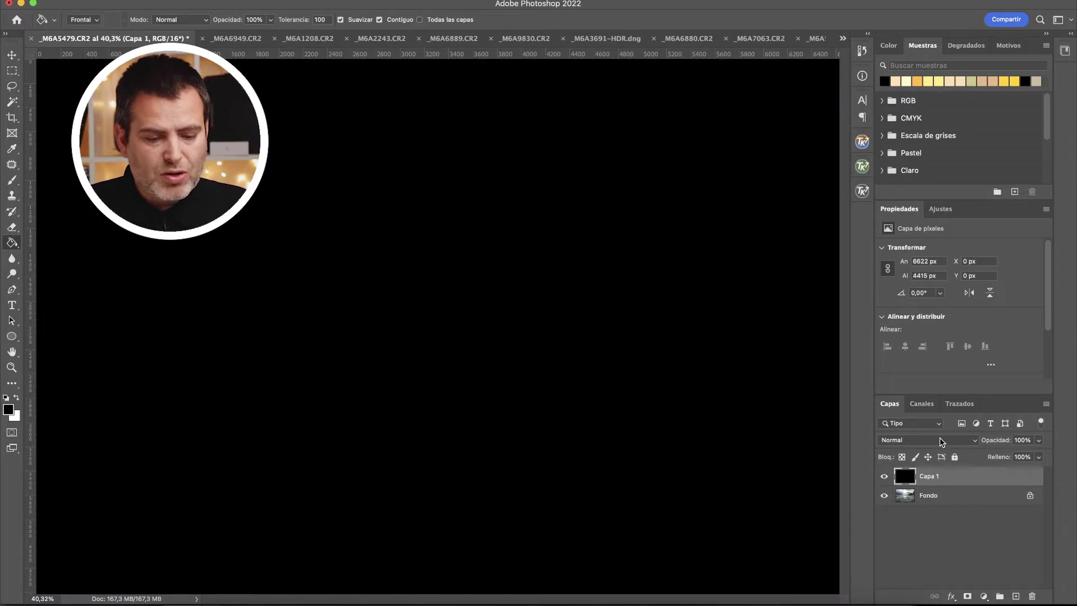
left_click(912, 442)
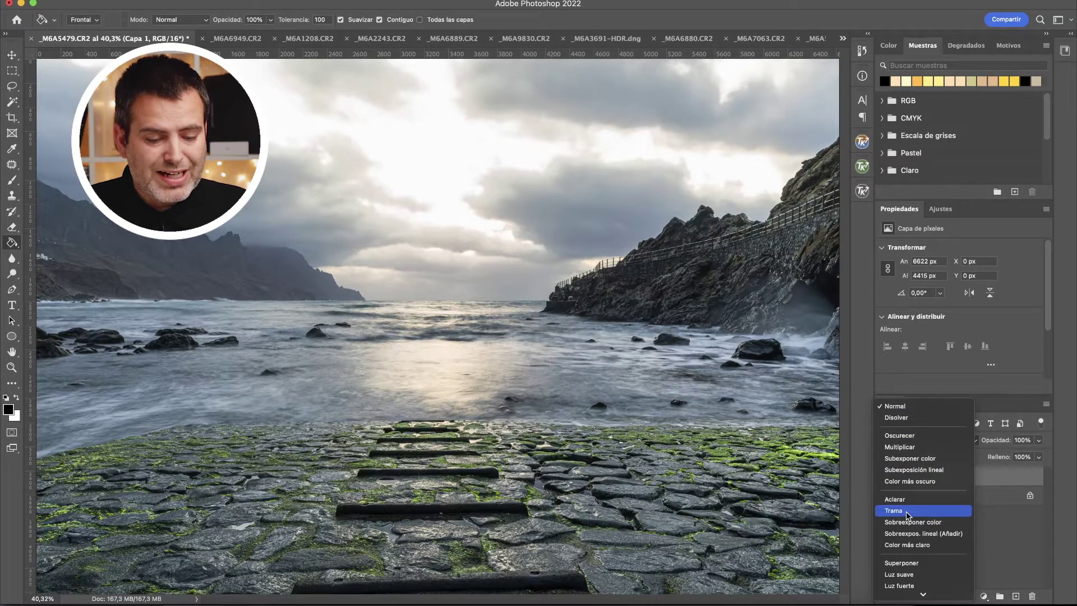
left_click(907, 510)
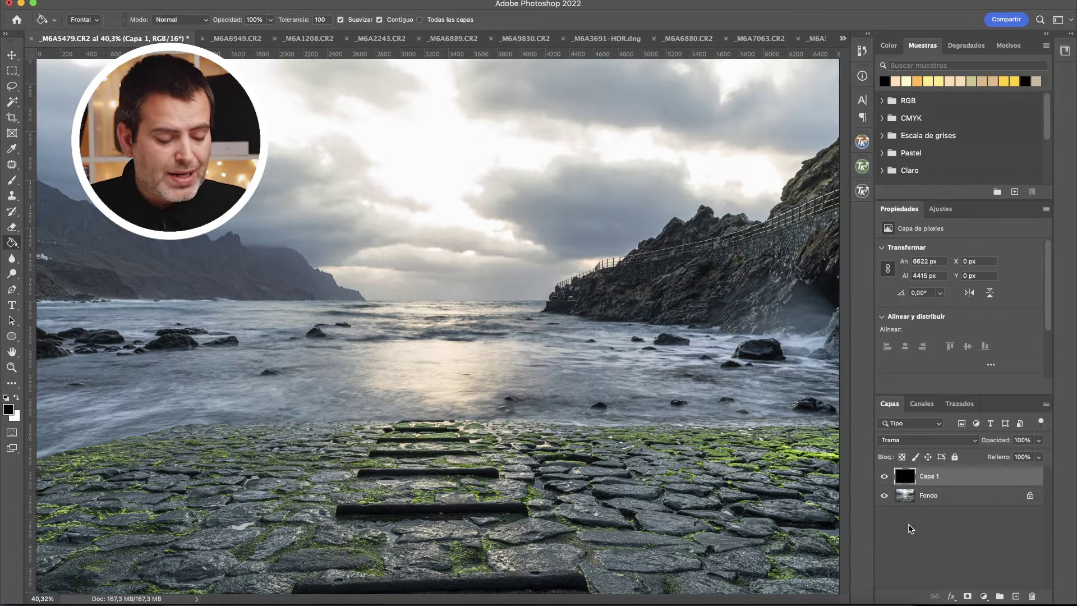
key("b")
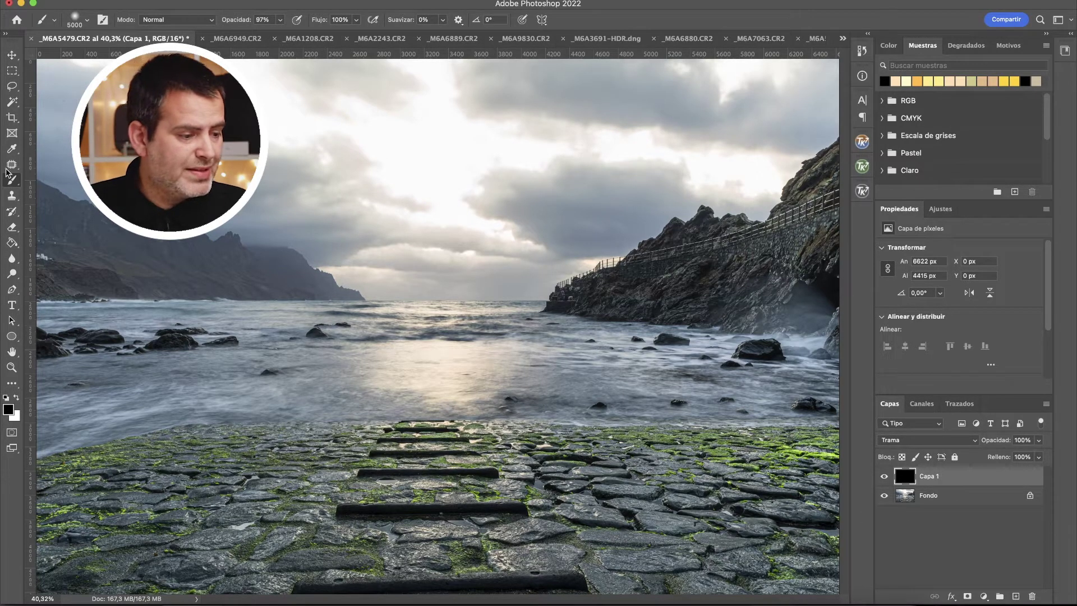
Step: Shrink the brush to 2300 px and sample a pale warm beige (#e8dcc2) from the photo's bright light
left_click_drag(318, 227, 263, 227)
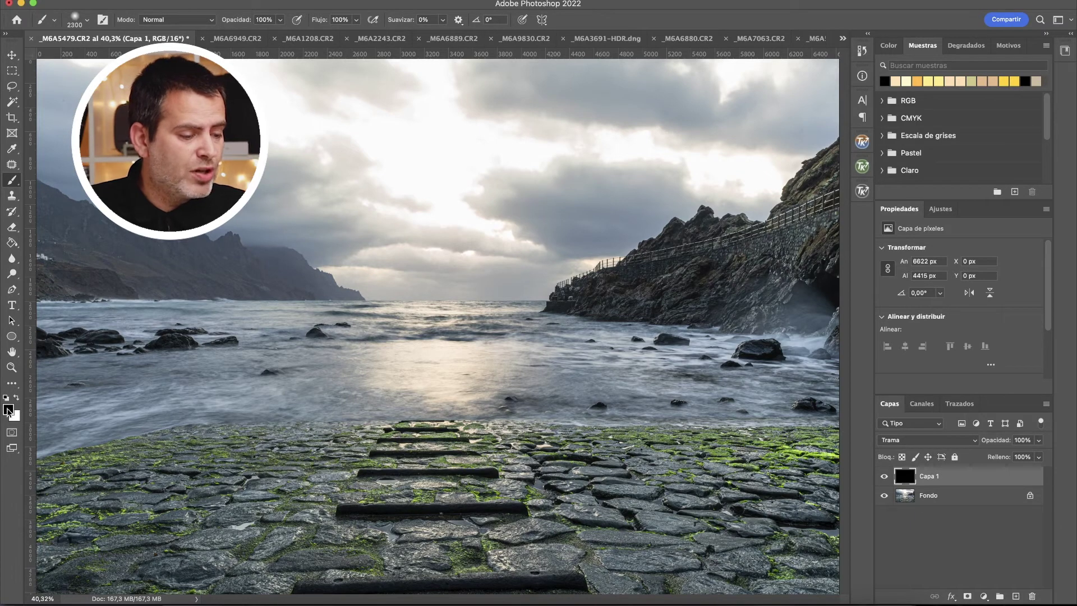
left_click(7, 411)
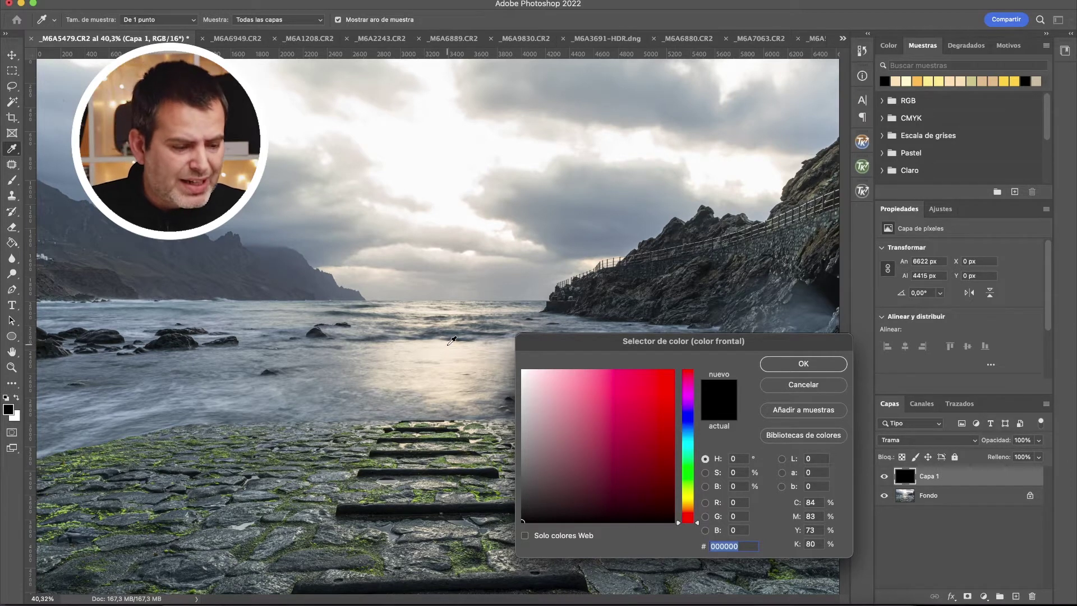
left_click(470, 344)
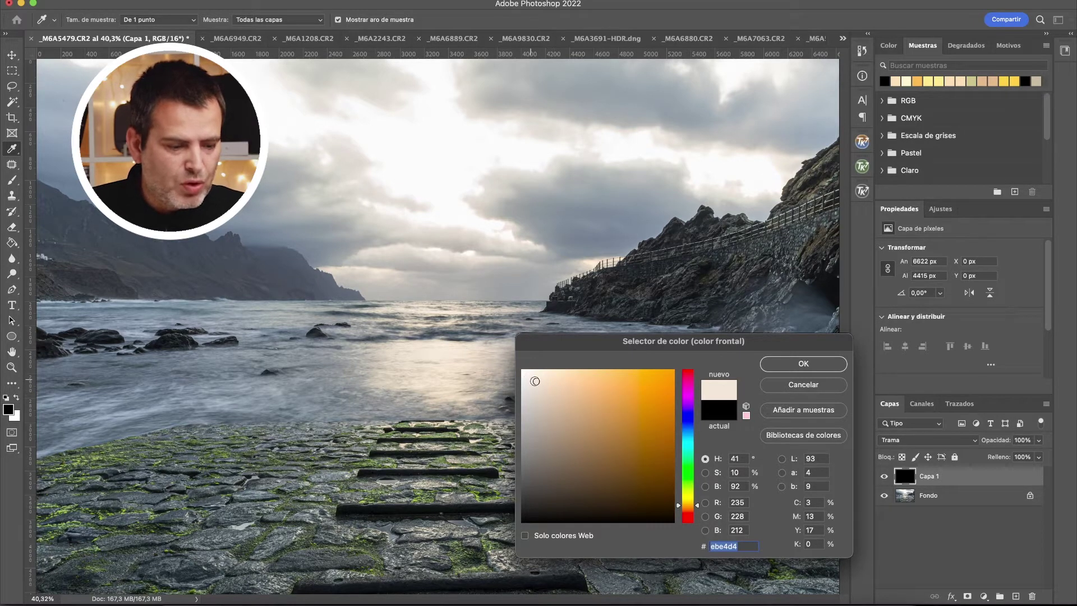
left_click(540, 383)
left_click_drag(540, 383, 544, 382)
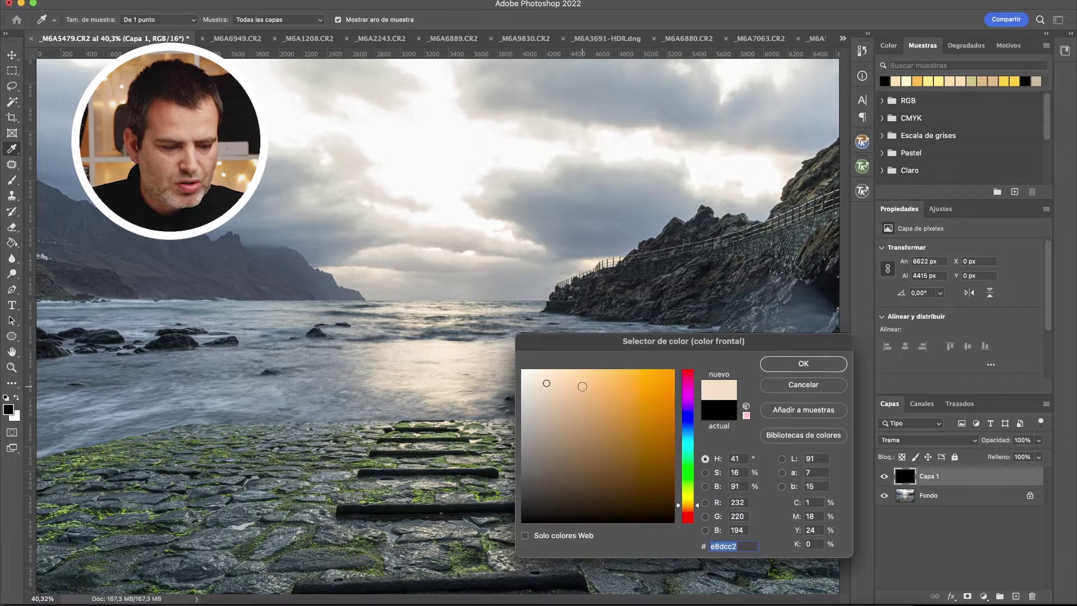
left_click(802, 363)
Step: Enlarge the brush to about 3700 px and paint a soft beige glow over the image centre
key("b")
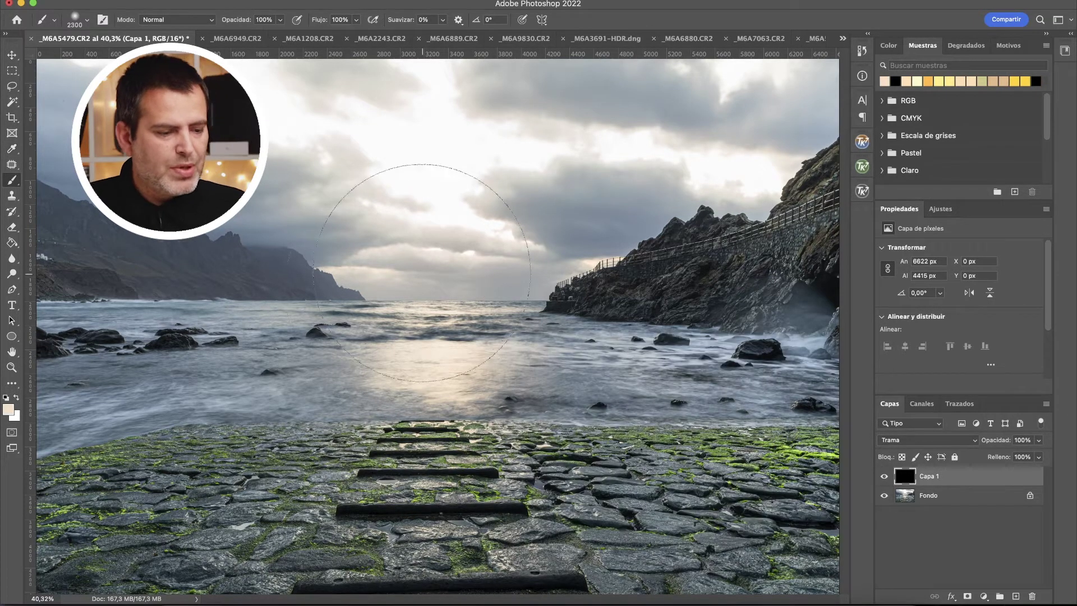
left_click_drag(421, 267, 520, 264)
left_click_drag(415, 239, 507, 233)
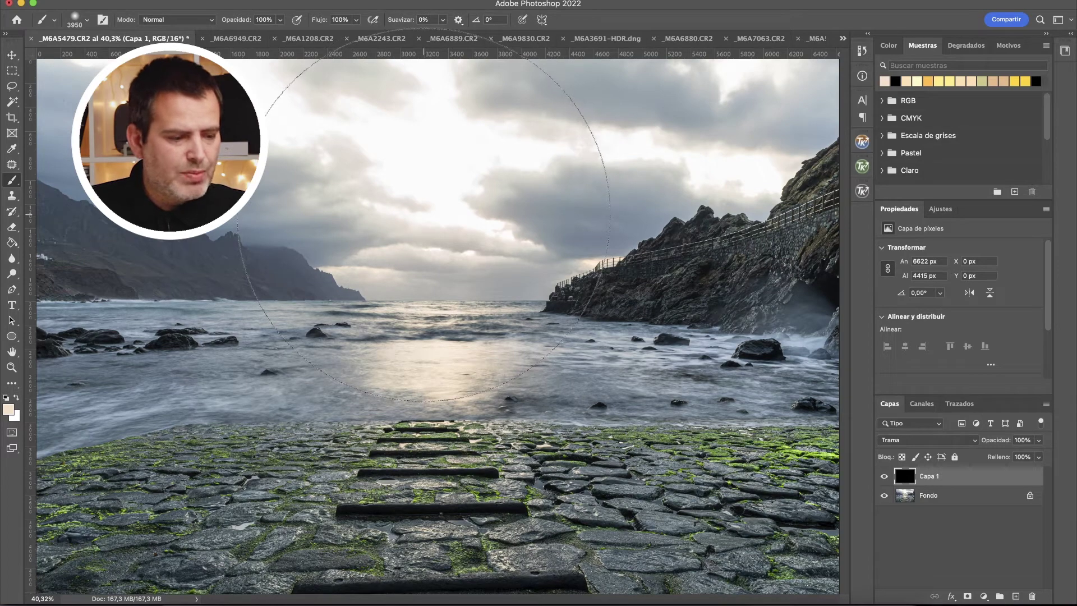
left_click(423, 214)
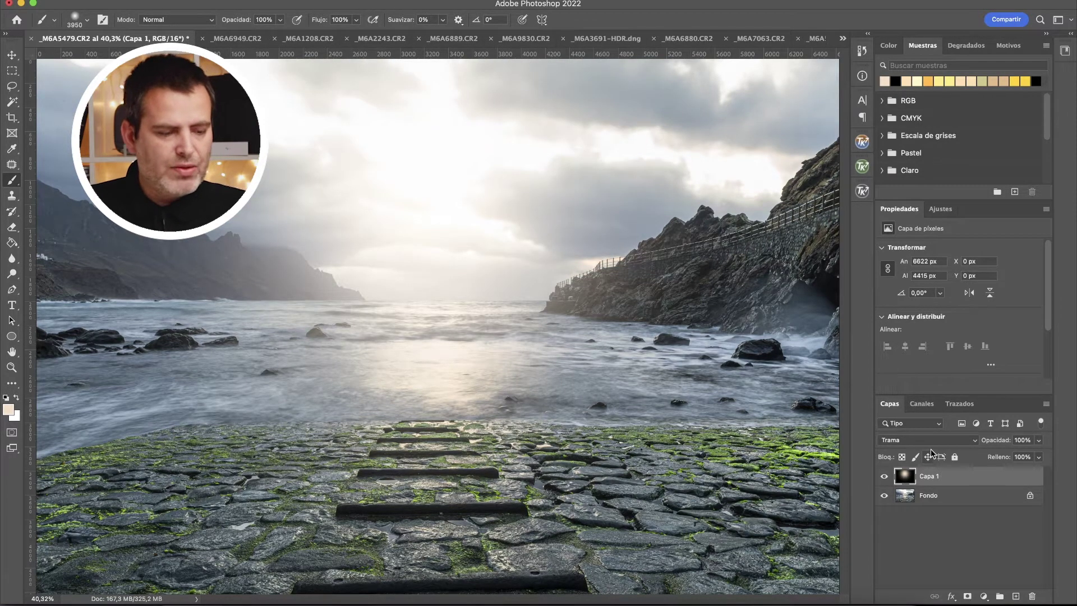
Step: Set the glow layer to 55% opacity, compare with it on and off, then switch to _M6A6949.CR2
left_click(884, 477)
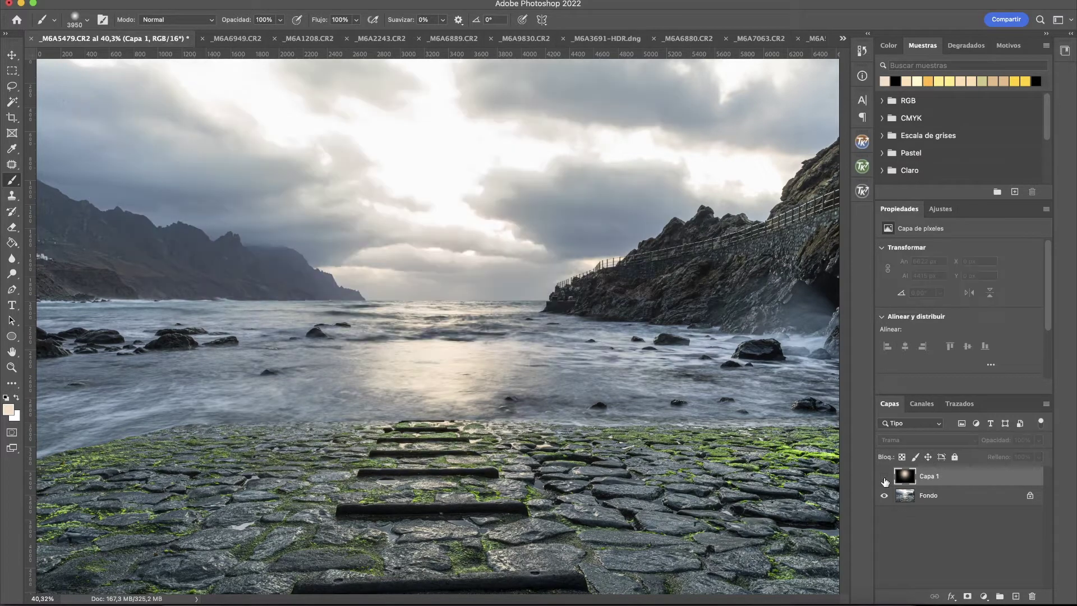
left_click(884, 478)
left_click(884, 480)
left_click_drag(1001, 446, 975, 446)
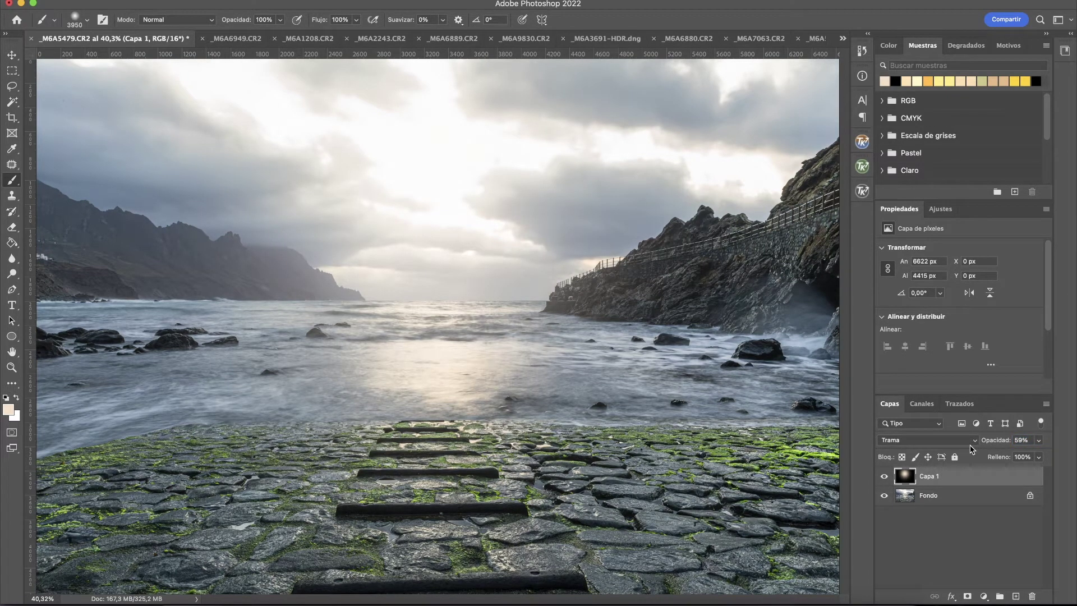
left_click(990, 444)
key("Return")
left_click(883, 476)
left_click(884, 477)
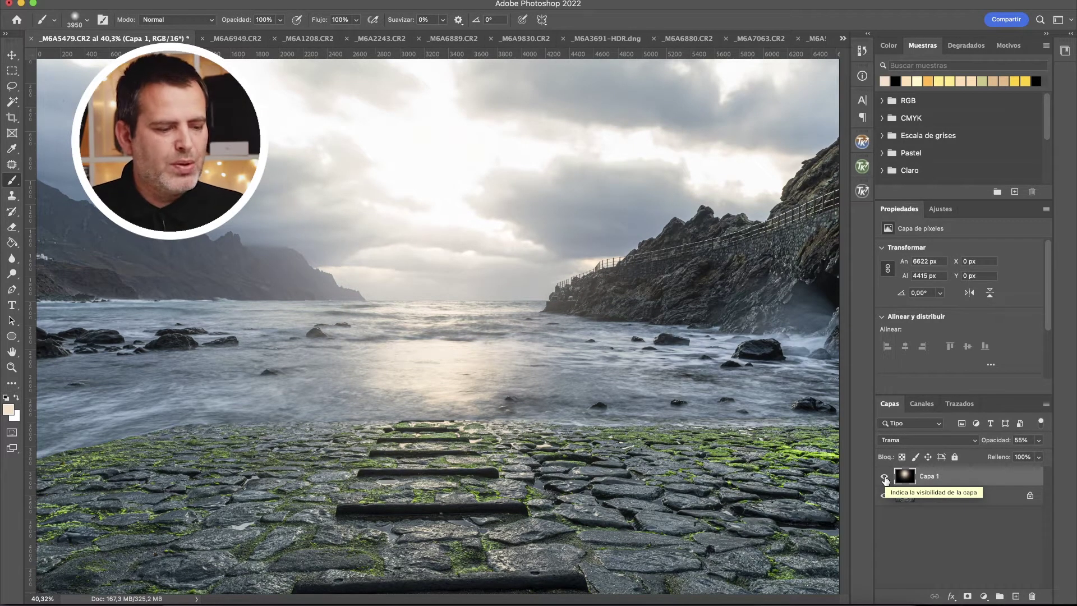
left_click(241, 39)
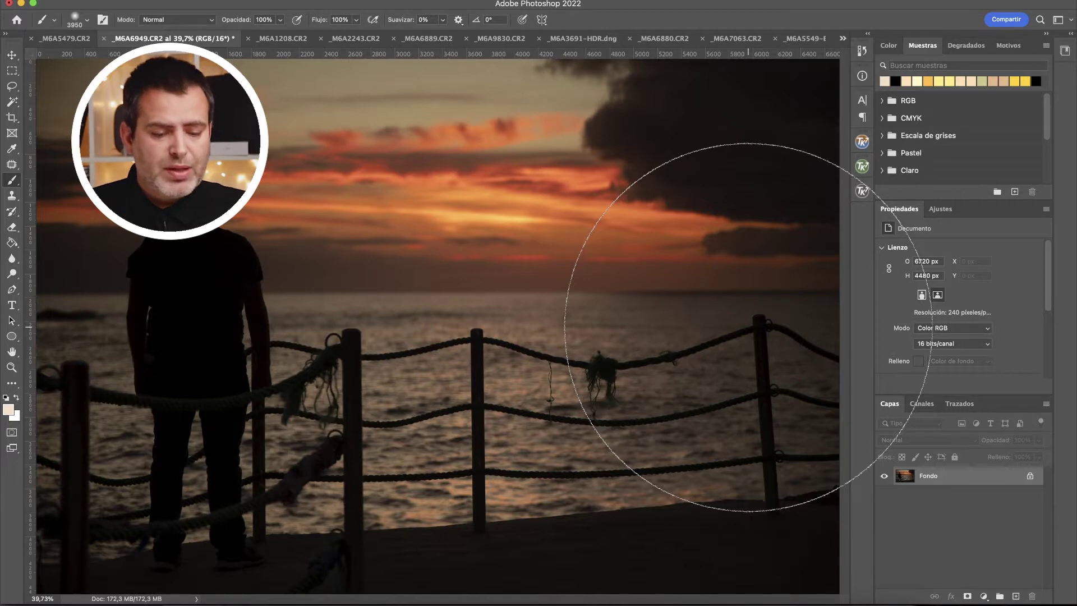
Step: Add a black-filled Trama layer over the sunset photo and set the brush to about 3300 px
left_click(1015, 596)
key("g")
key("d")
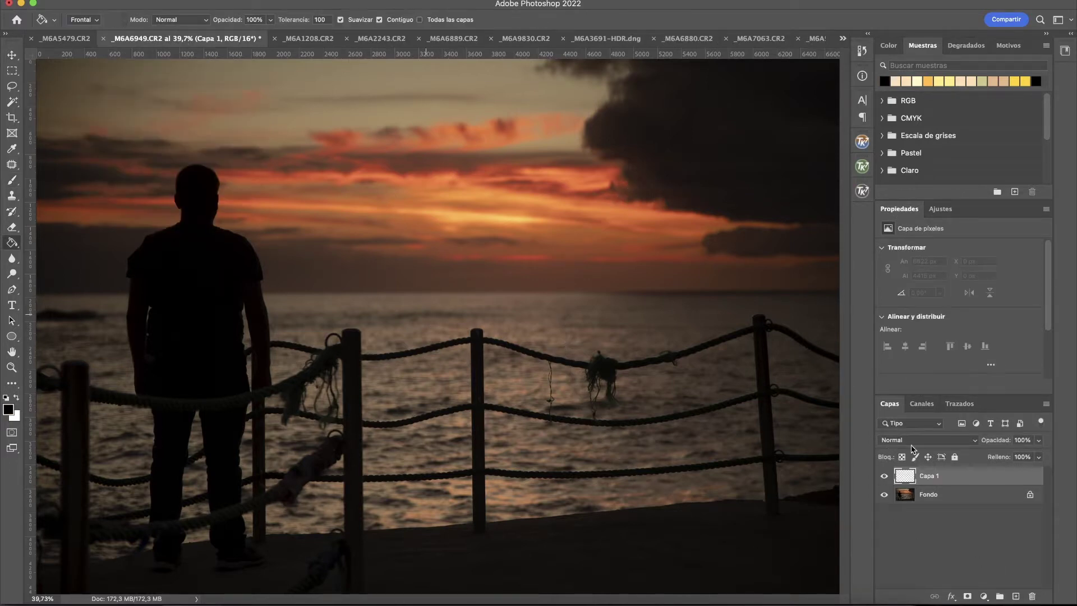
key("alt+BackSpace")
left_click(909, 443)
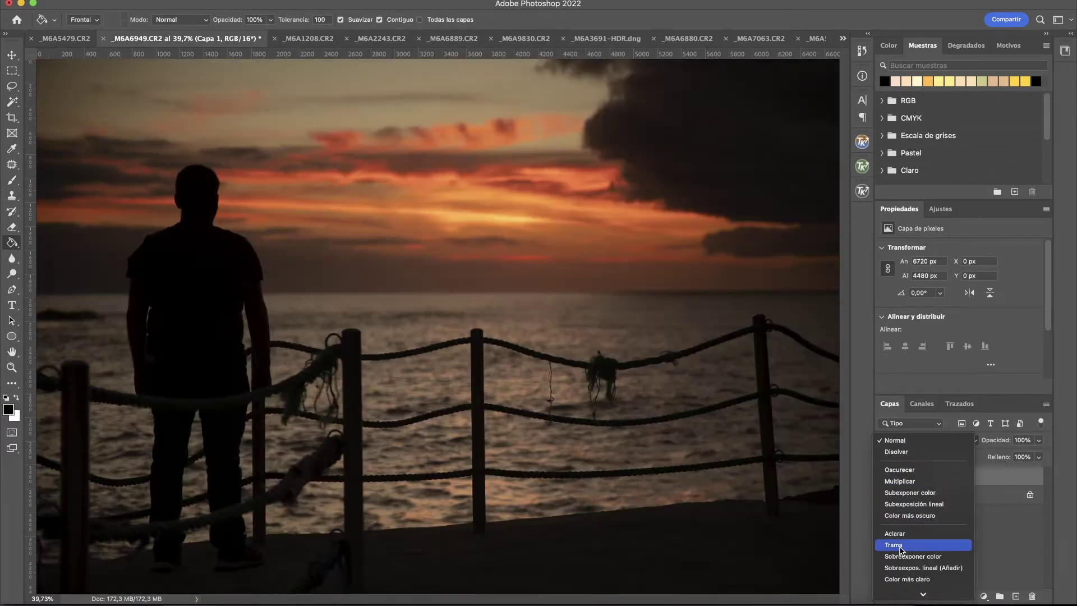
left_click(900, 545)
key("b")
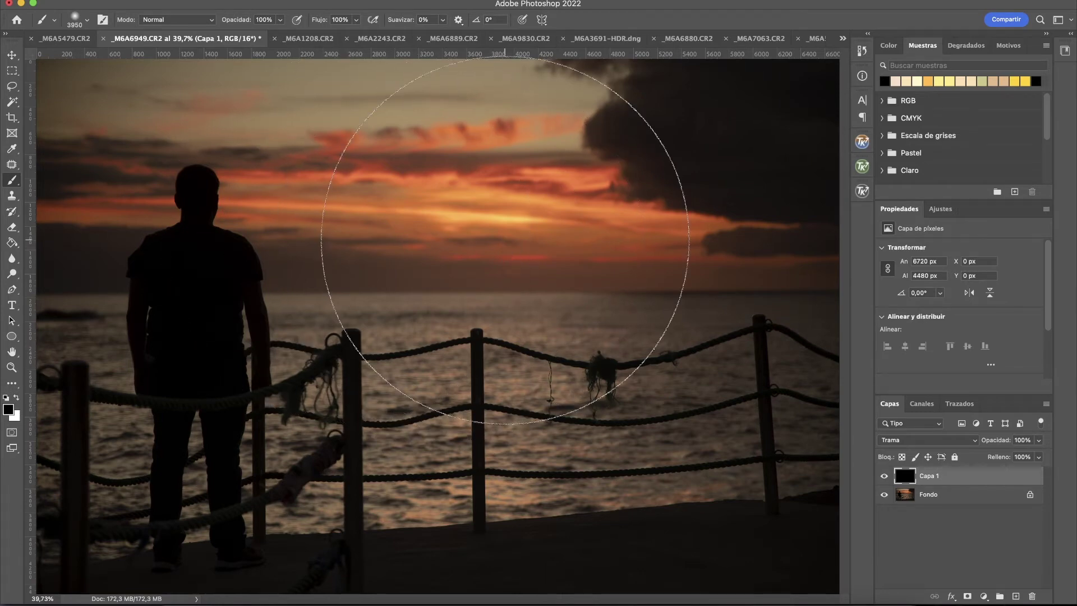
left_click_drag(485, 238, 408, 256)
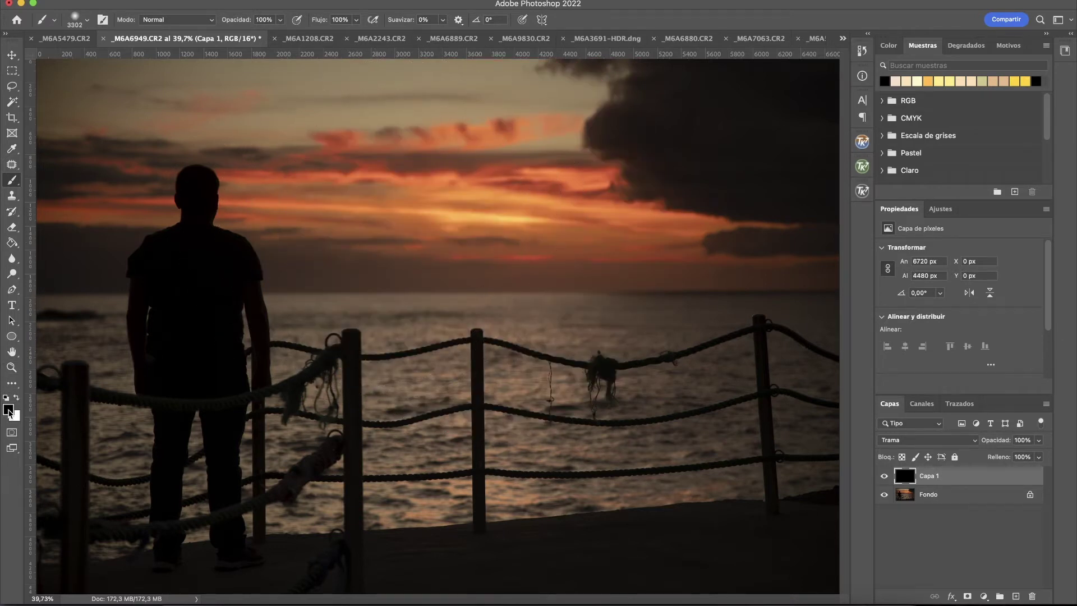
Step: Sample orange from the sunset sky and paint a soft orange glow over the sky
left_click(8, 409)
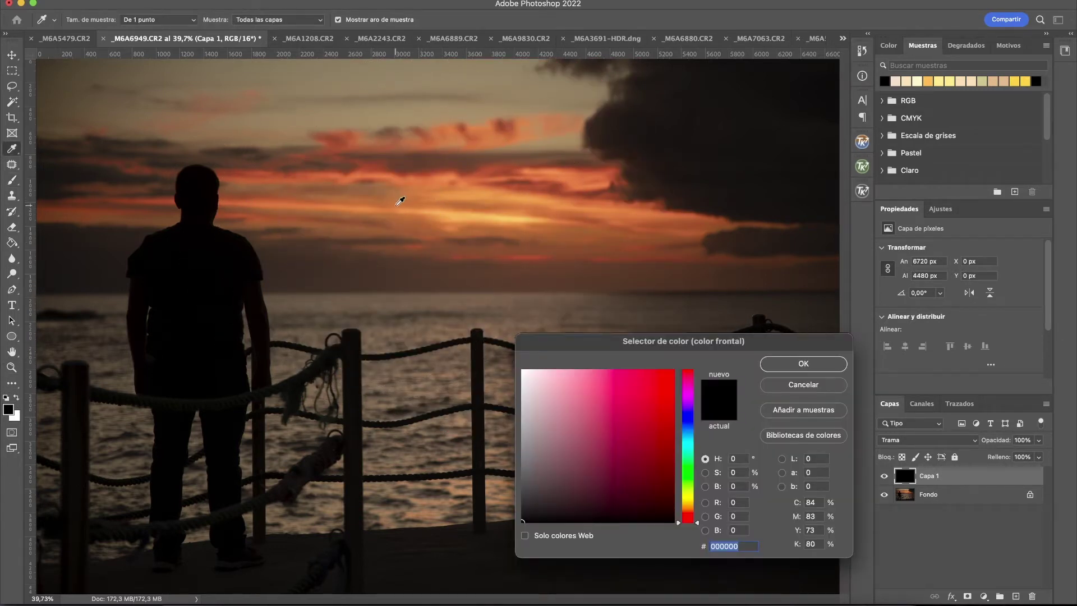
left_click(400, 200)
left_click(803, 363)
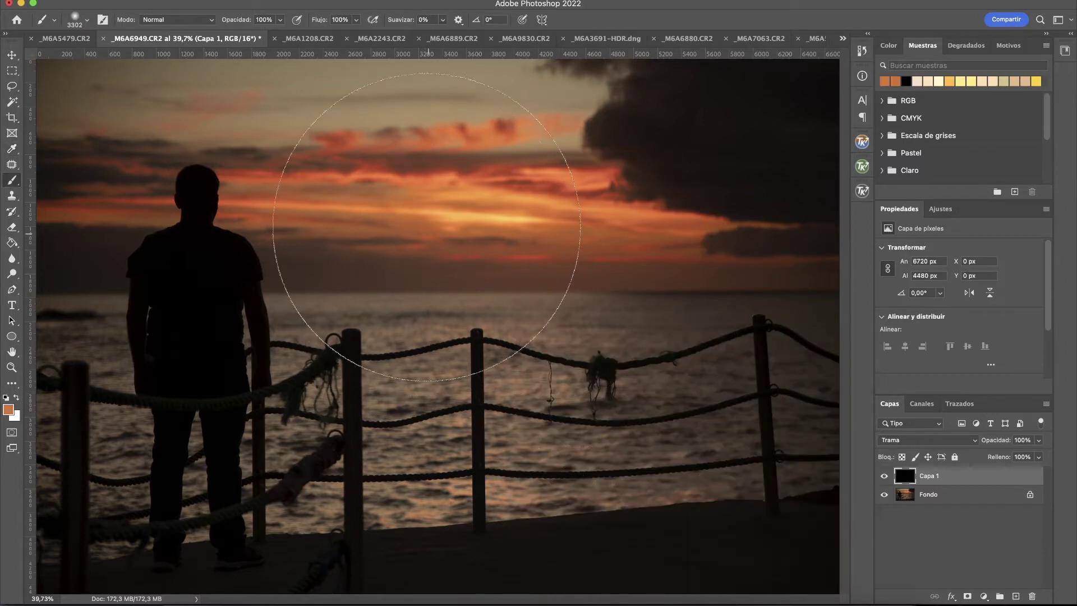
left_click(441, 224)
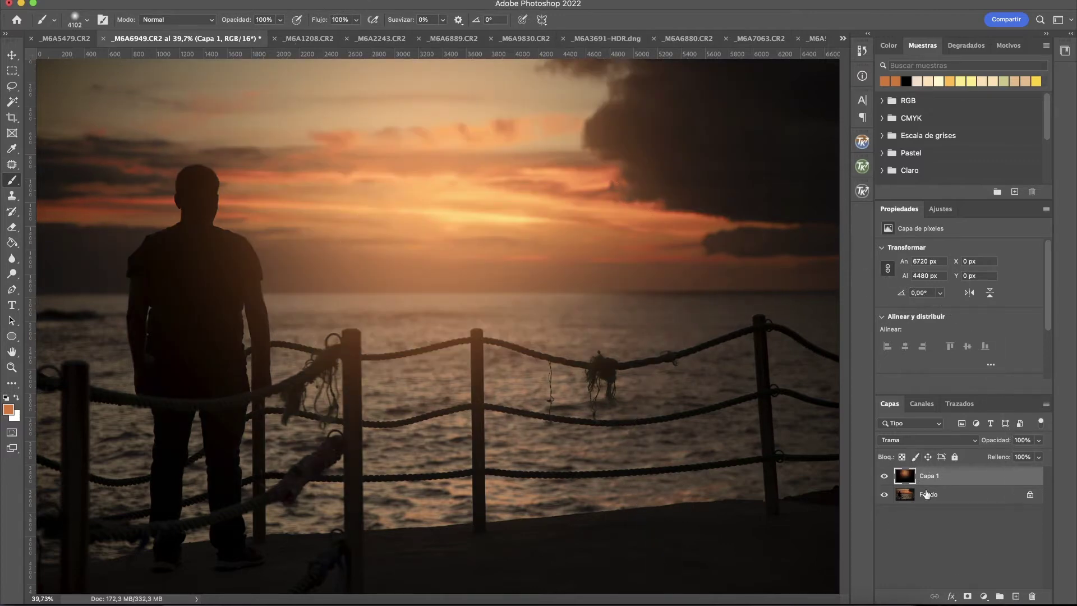
Step: Lower the orange glow layer to about 72% opacity and hide it to compare
left_click_drag(993, 443, 972, 448)
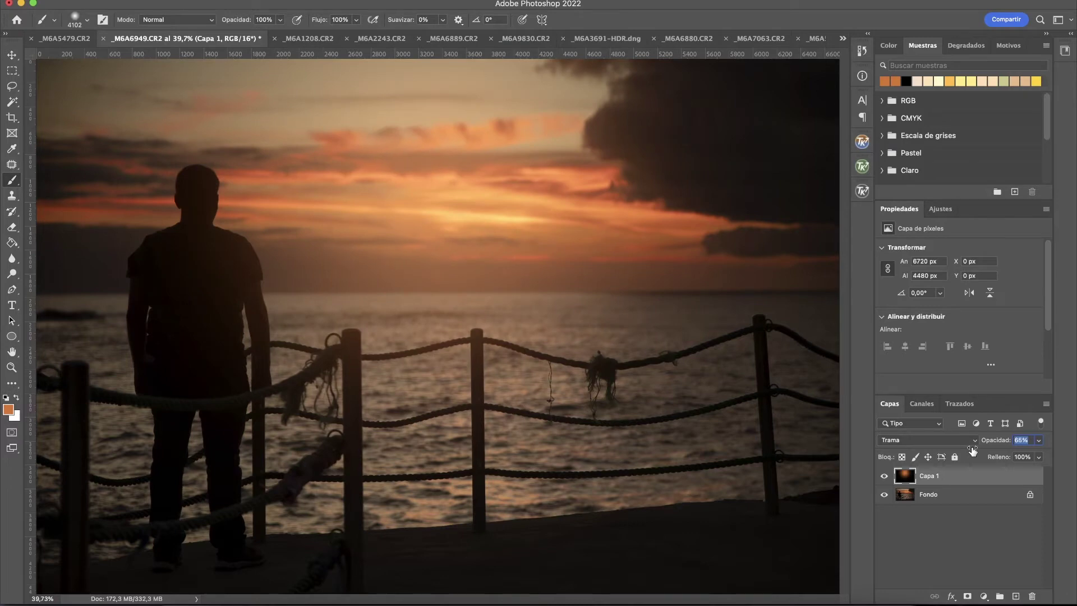
left_click_drag(976, 446, 974, 448)
left_click(885, 477)
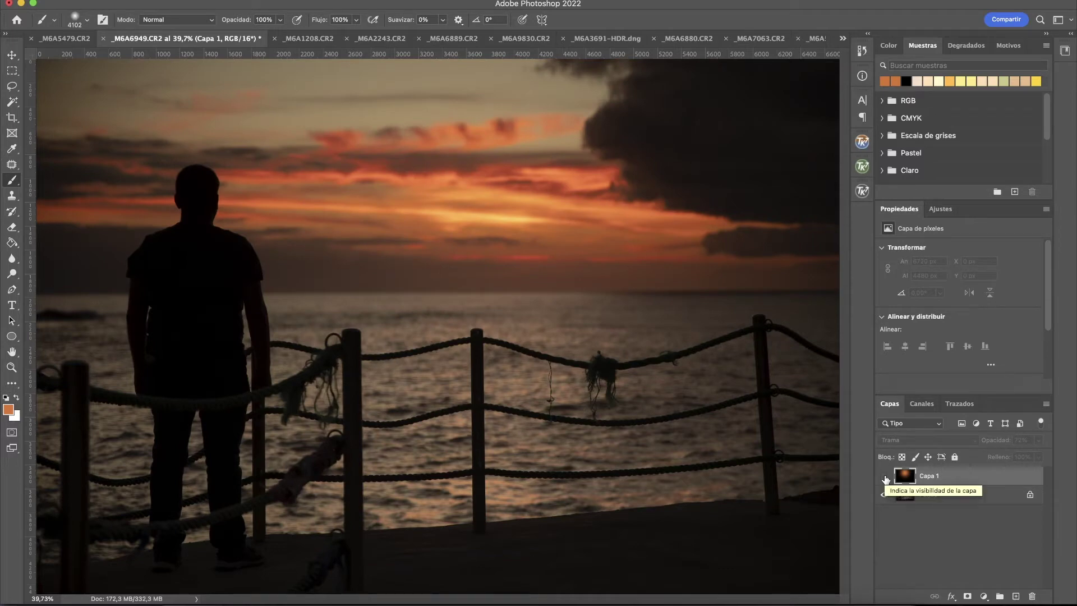
Step: Toggle the orange glow layer off and on to compare, leaving it visible
left_click(885, 477)
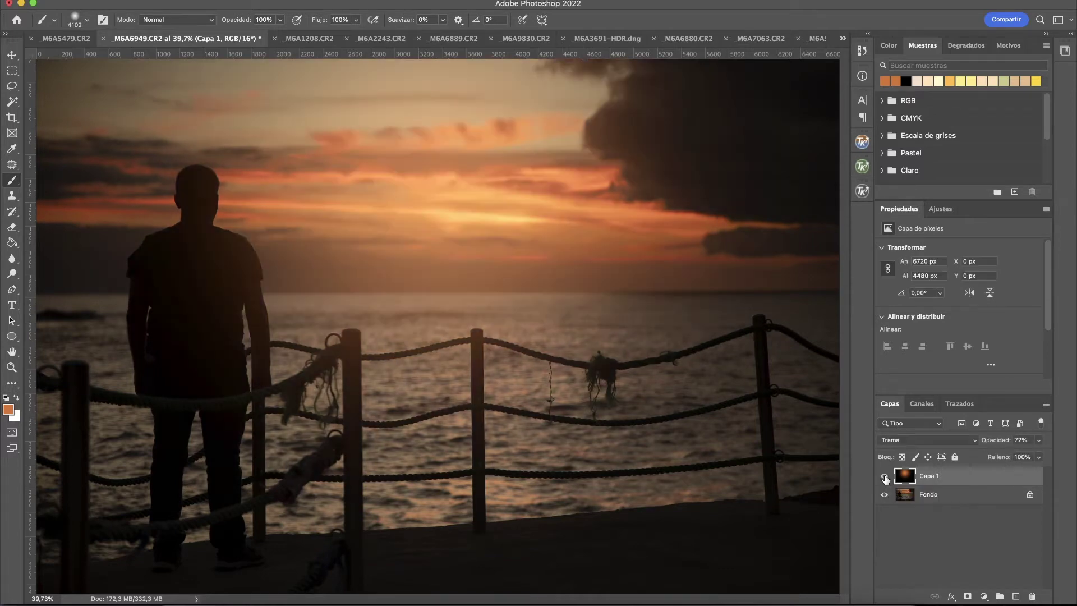
left_click(884, 477)
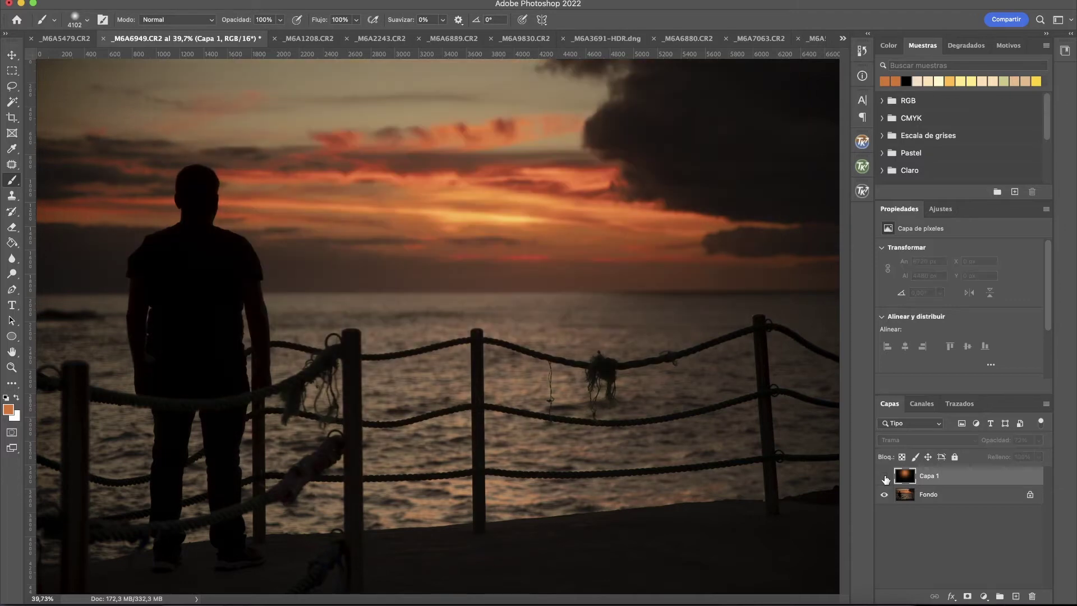
left_click(884, 477)
left_click(884, 477)
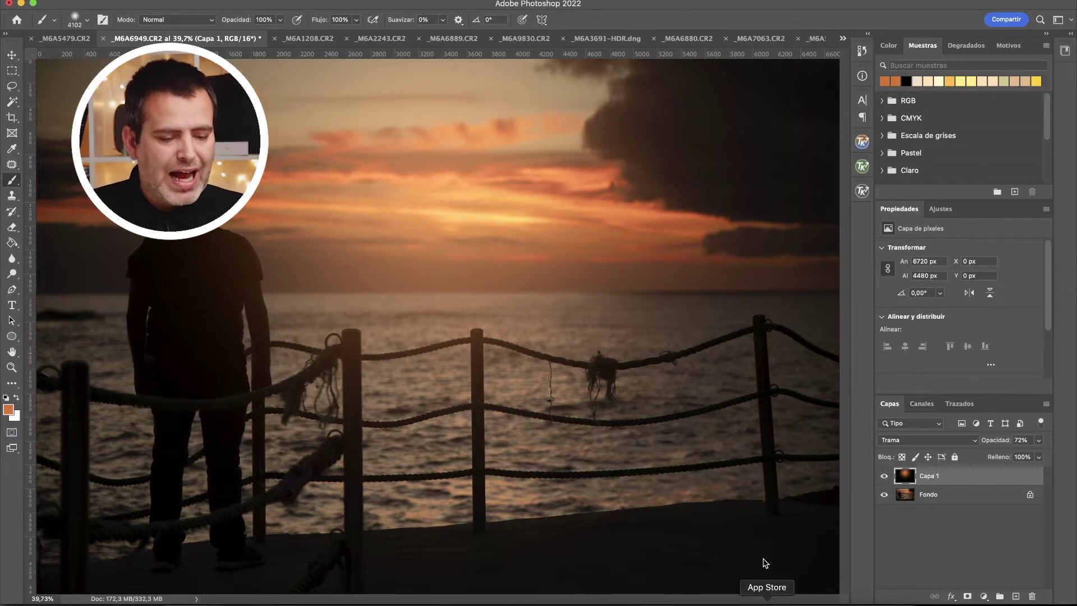
Step: Try an extra orange stroke at the lower right, undo it, and switch to _M6A1208.CR2
left_click(730, 468)
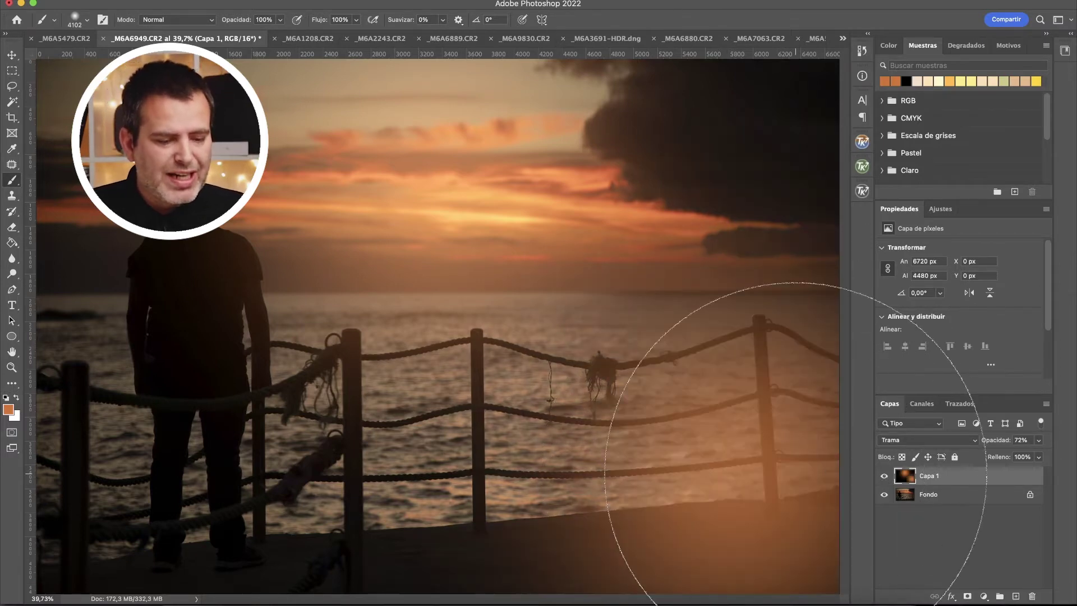
key("ctrl+z")
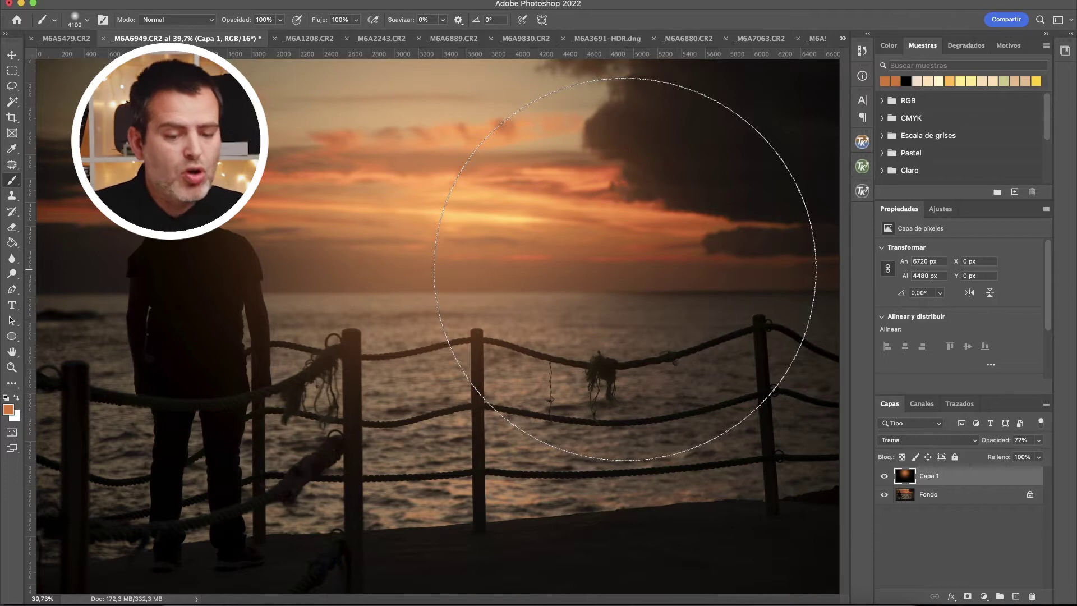
left_click(309, 38)
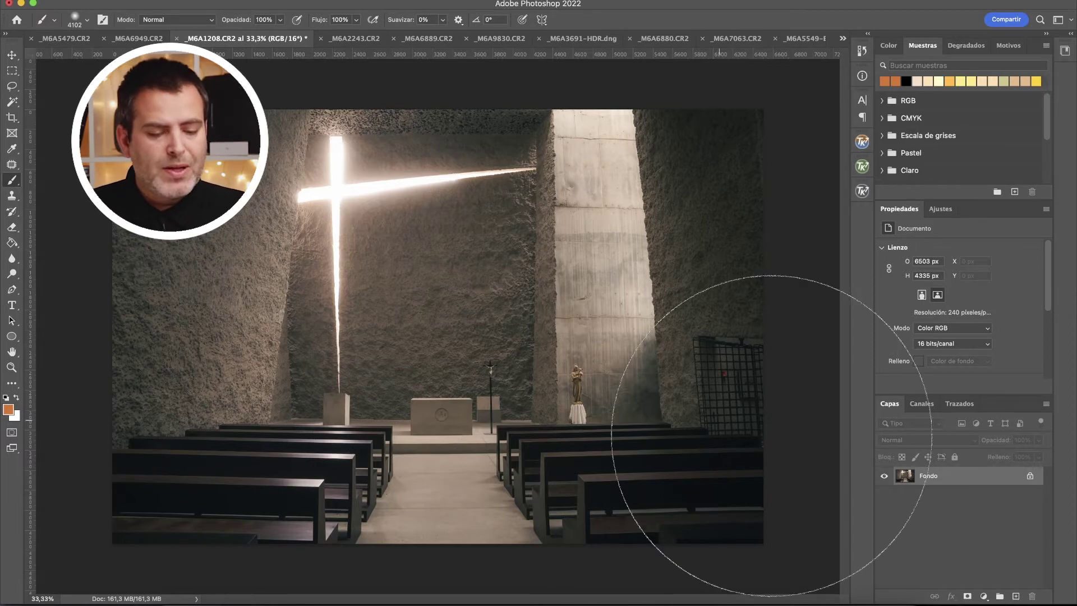
Step: Add Capa 1 above Fondo on the chapel photo, fill it black and set it to Trama
left_click(1015, 596)
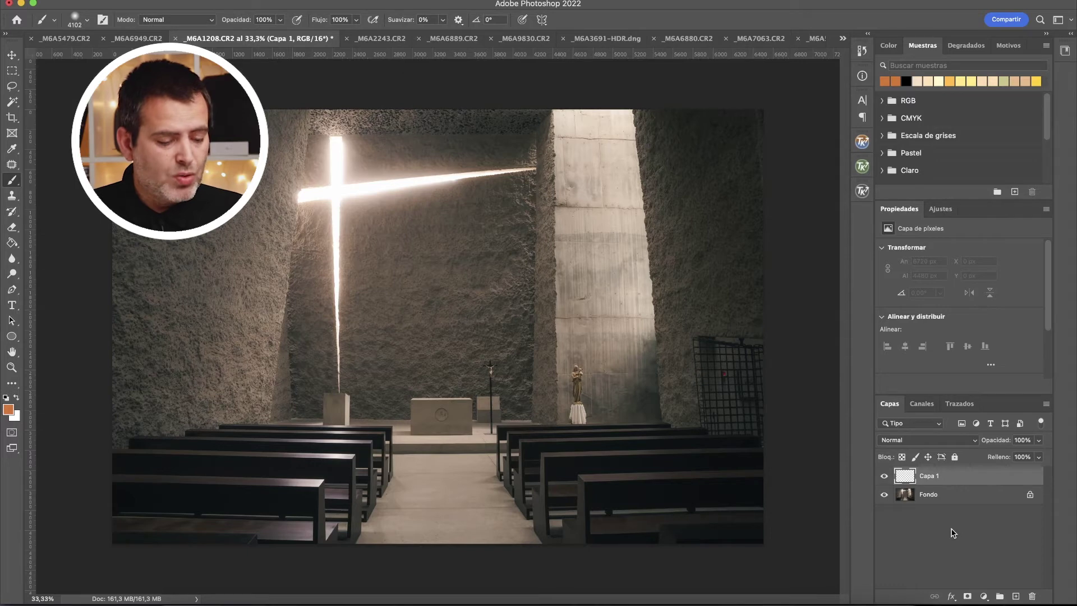
key("g")
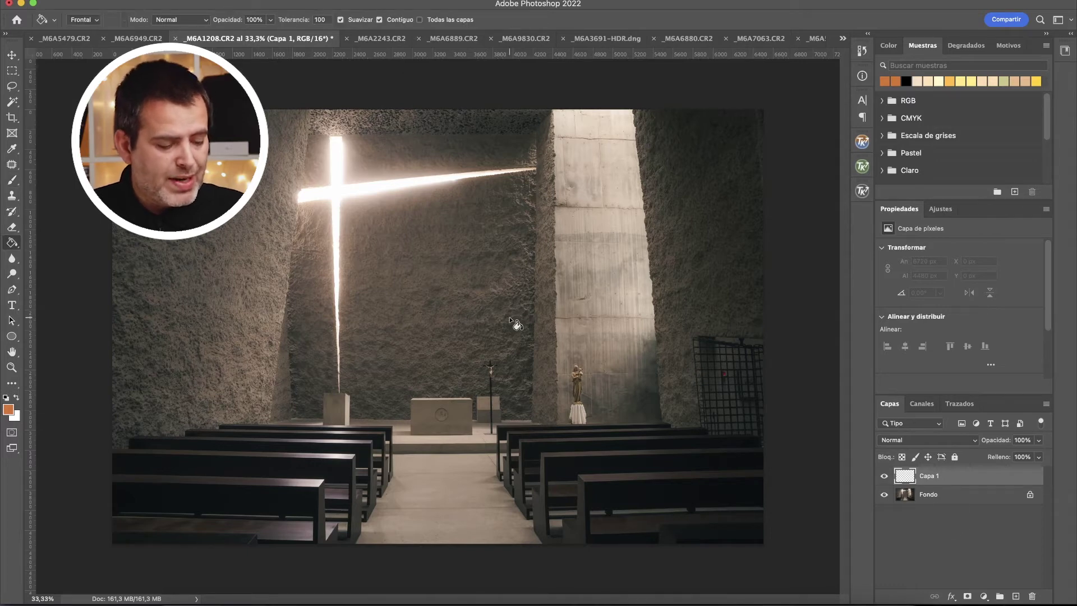
scroll(515, 324, "up", 2)
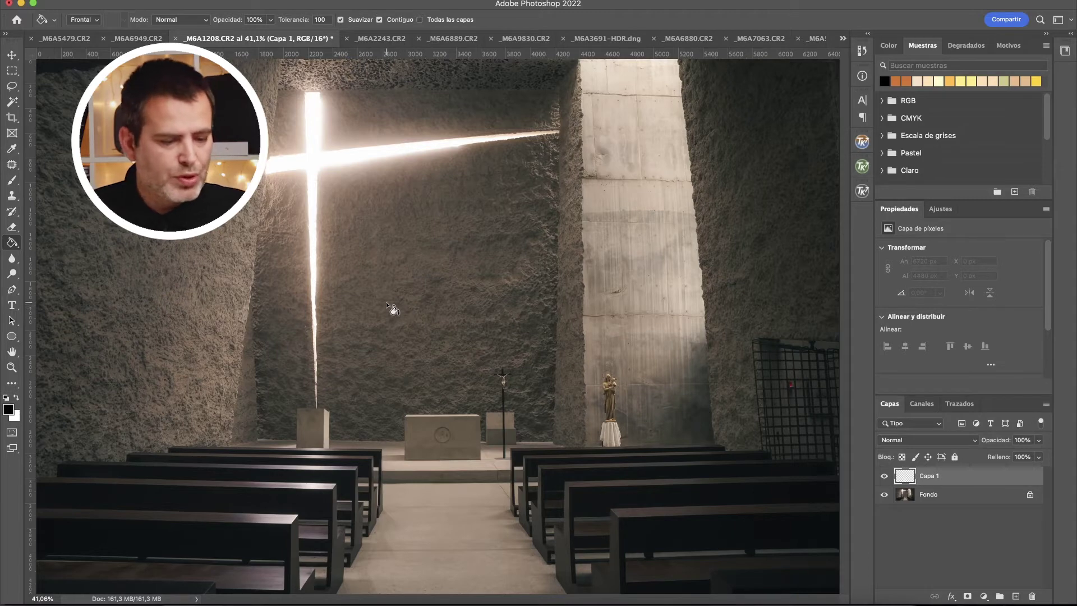
left_click(425, 315)
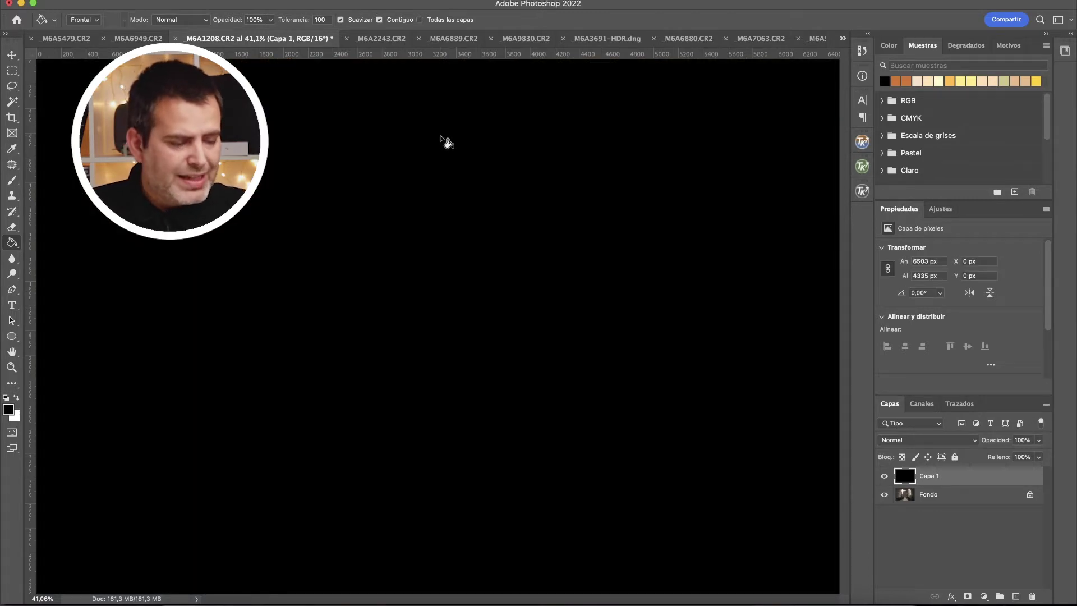
left_click(897, 439)
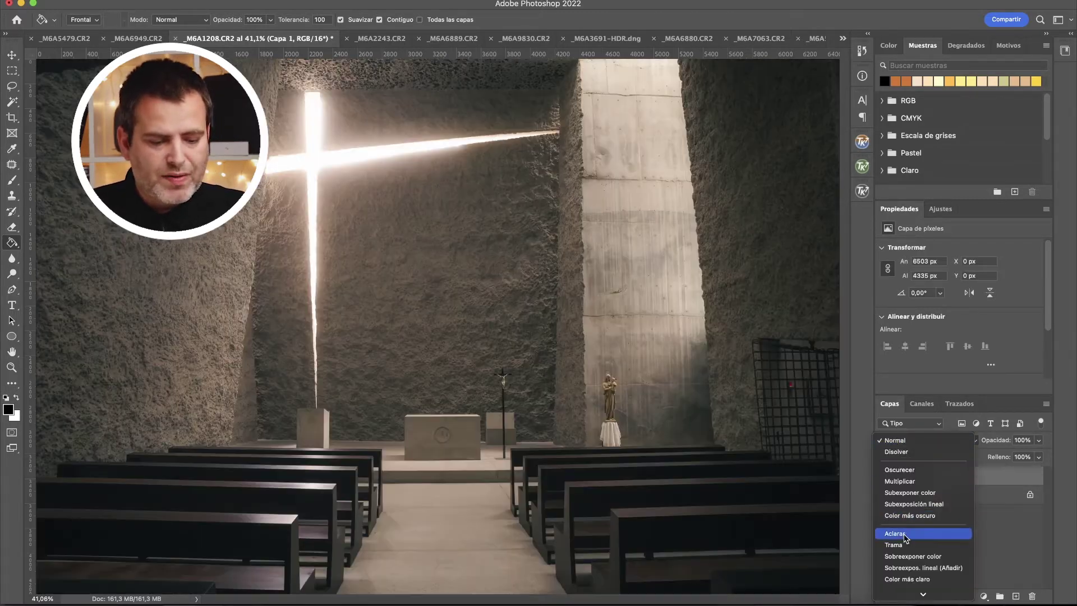
left_click(908, 547)
Step: Sample a light beige from the cross's light as the brush colour
key("b")
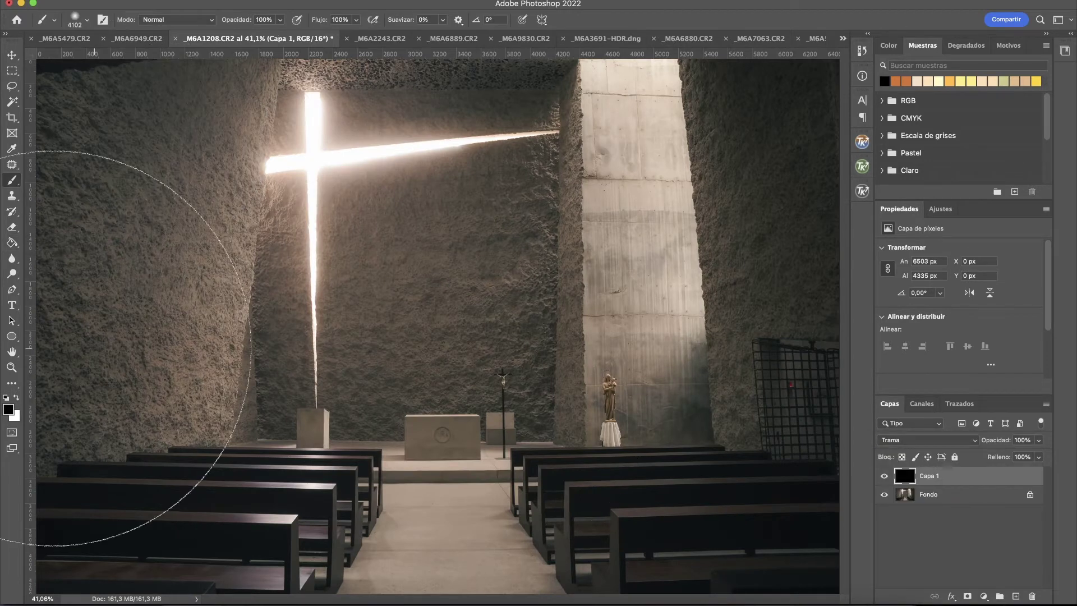
left_click(8, 411)
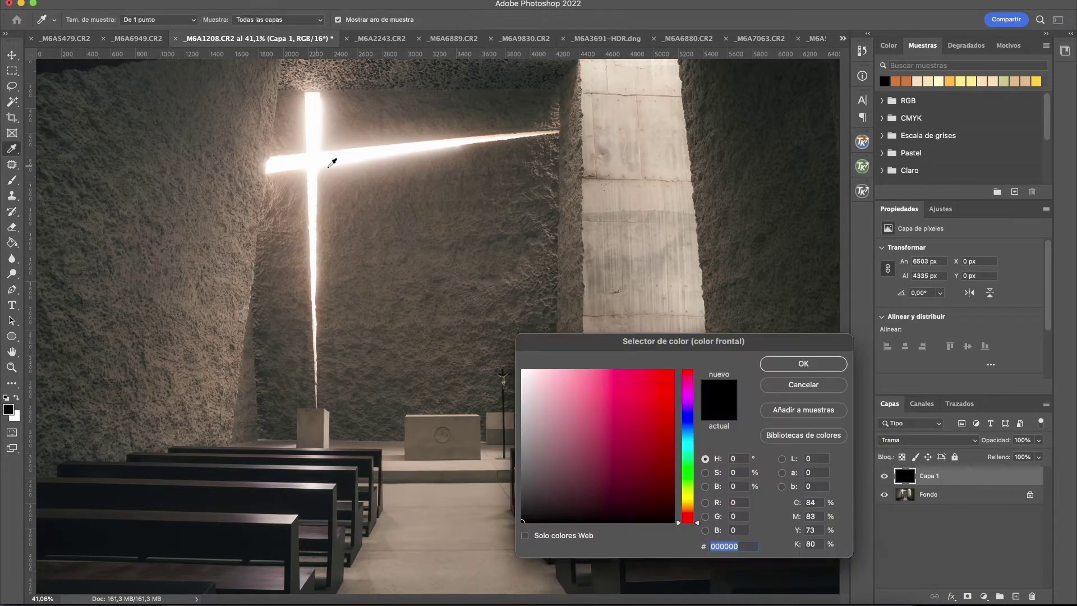
left_click(361, 162)
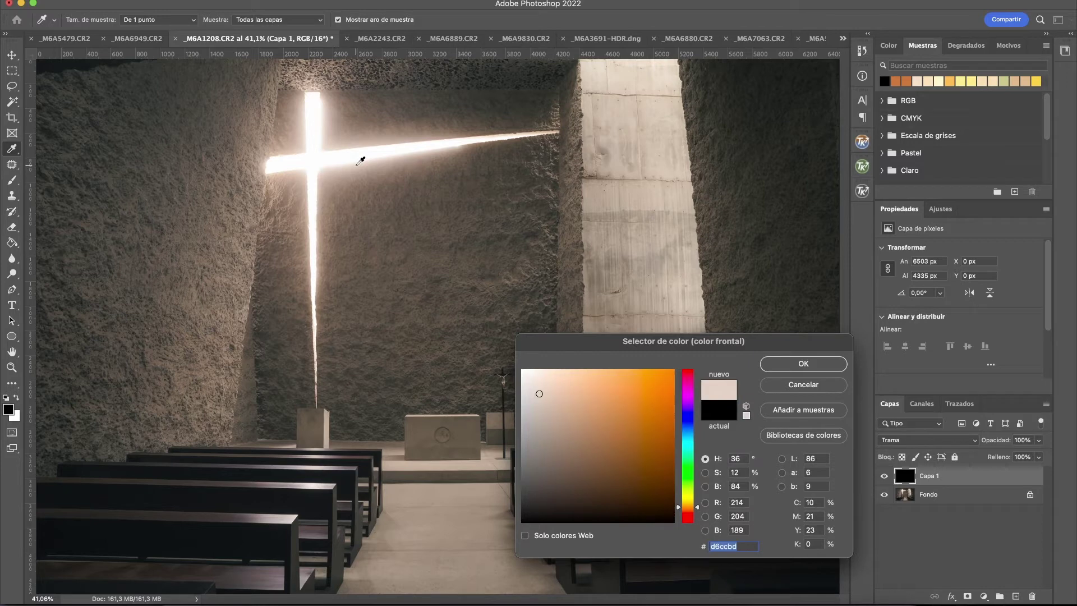
left_click(346, 167)
left_click(803, 363)
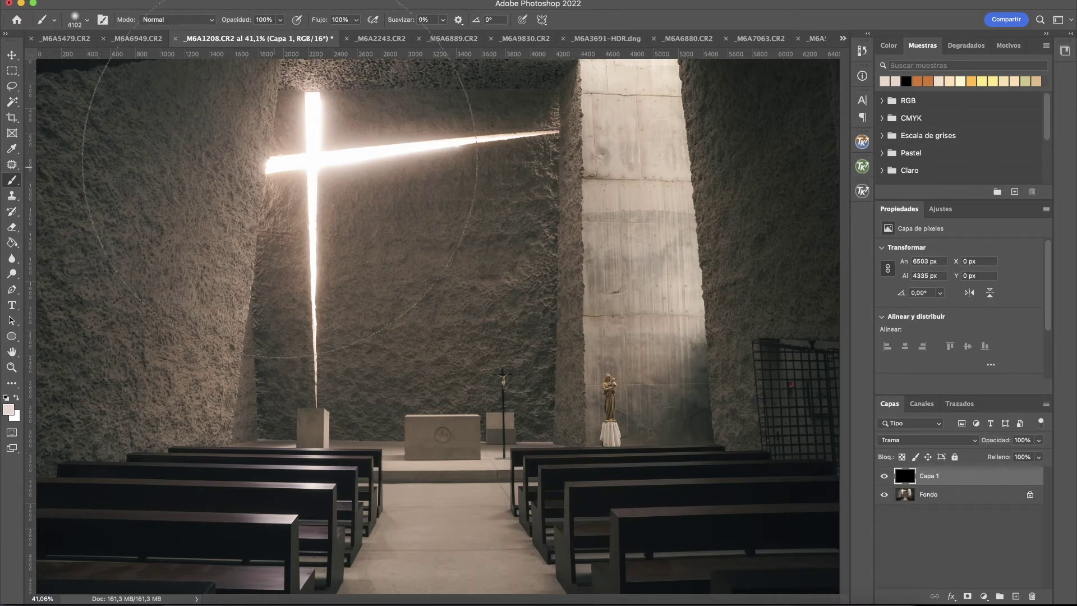
Step: Paint a large soft beige glow over the cross, redoing the first stroke with a bigger brush
left_click_drag(320, 209, 162, 230)
left_click(336, 195)
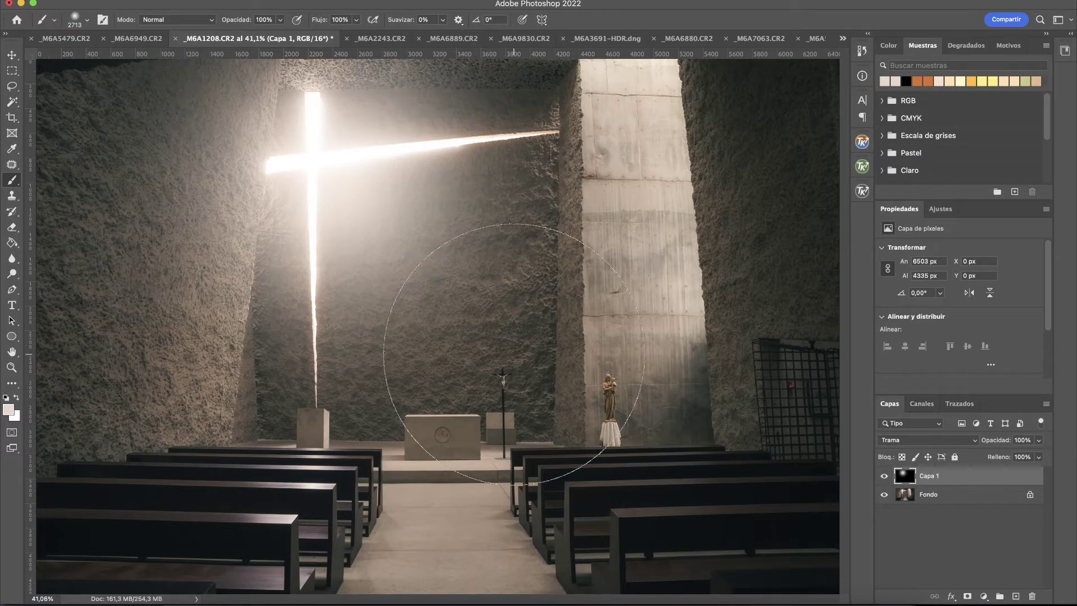
key("ctrl+z")
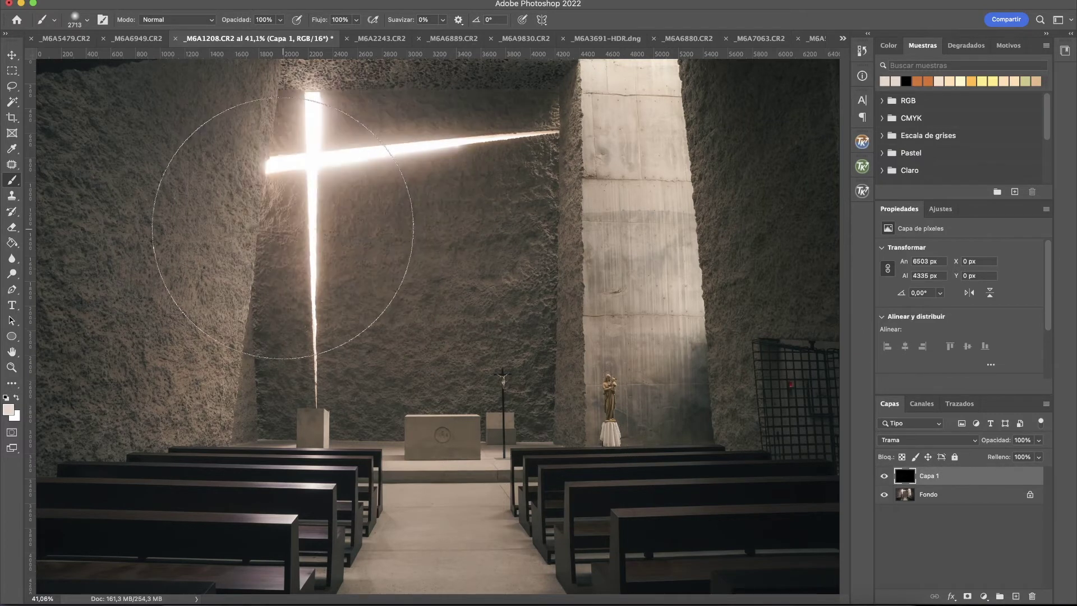
left_click_drag(288, 227, 367, 225)
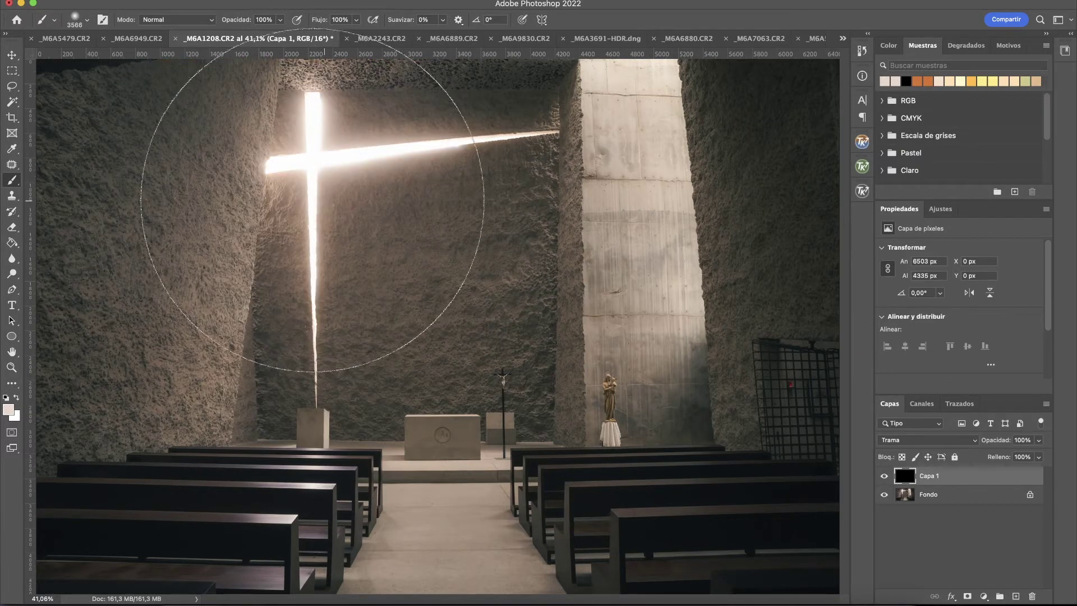
left_click(396, 302)
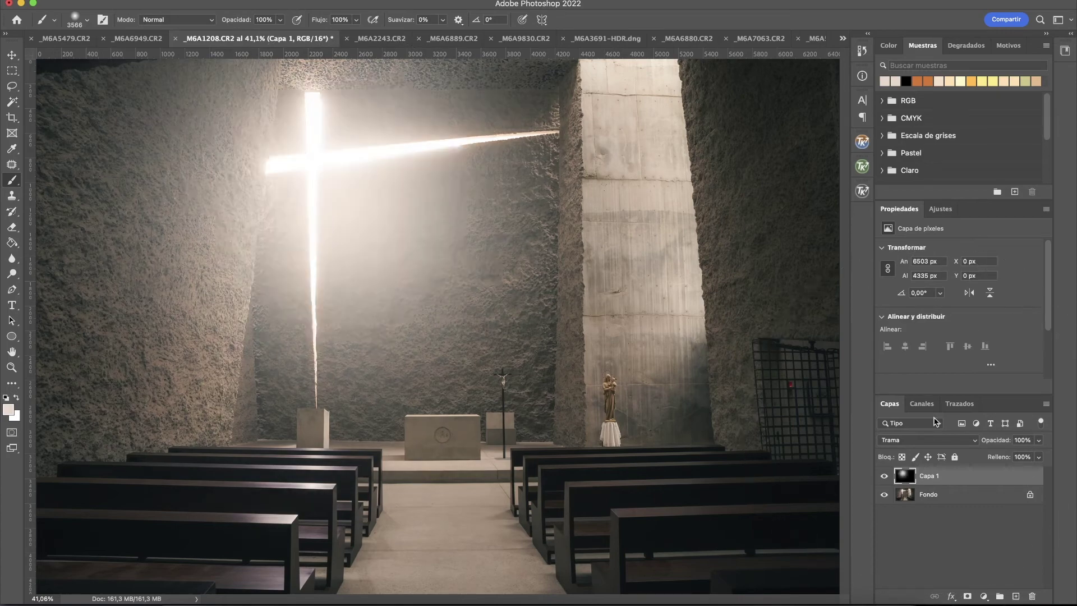
Step: Lower the cross glow layer to 33% opacity and toggle it off and on to compare
mouse_move(1004, 447)
left_mouse_down()
mouse_move(943, 447)
mouse_move(954, 447)
left_mouse_up()
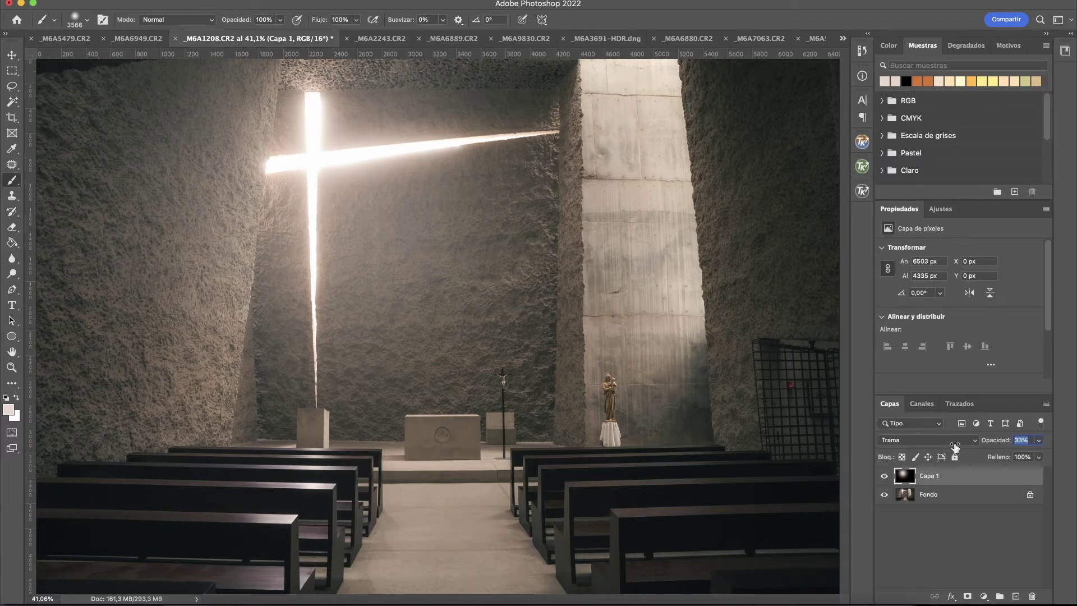
left_click(885, 477)
left_click(885, 477)
left_click(885, 477)
left_click(885, 478)
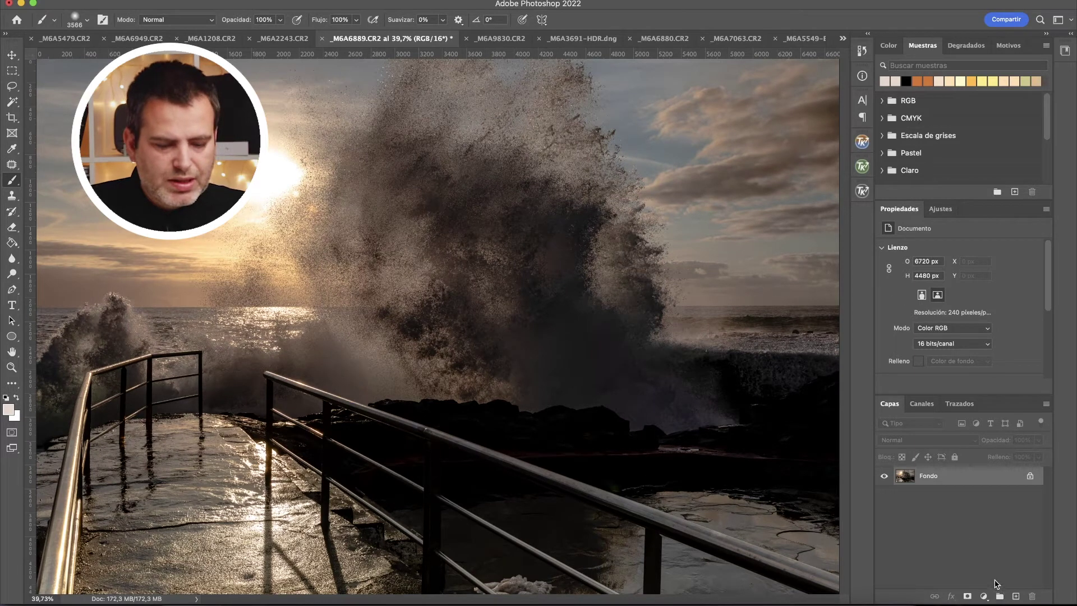
Step: Add a new layer to the wave photo, fill it black and set it to Trama
left_click(1015, 595)
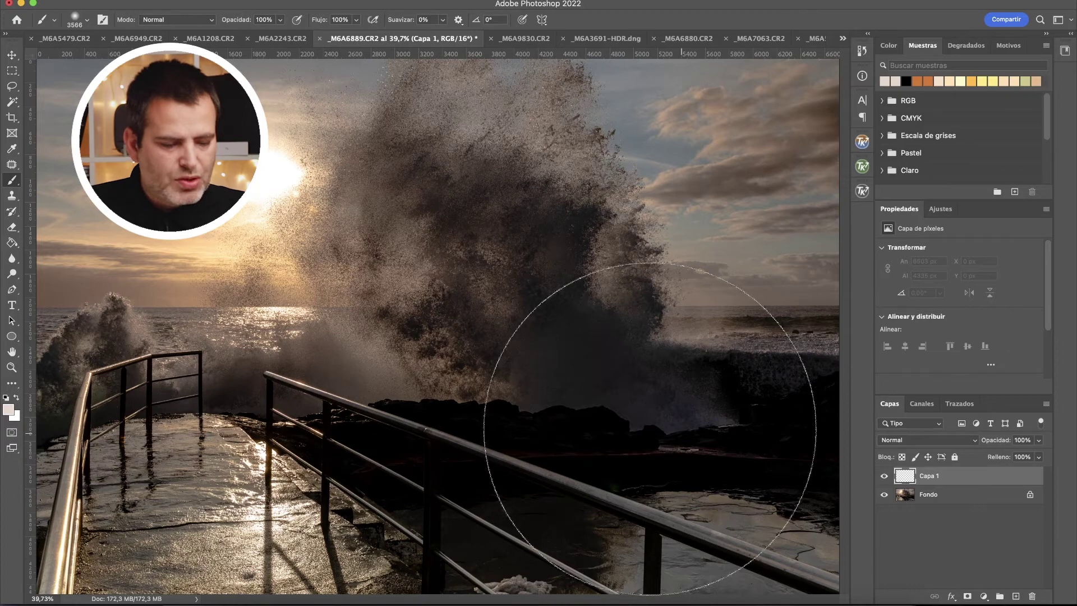
key("d")
key("alt+BackSpace")
left_click(926, 440)
left_click(897, 519)
Step: Confirm a peach foreground colour and paint a warm glow near the sun
left_click(8, 410)
key("Return")
key("b")
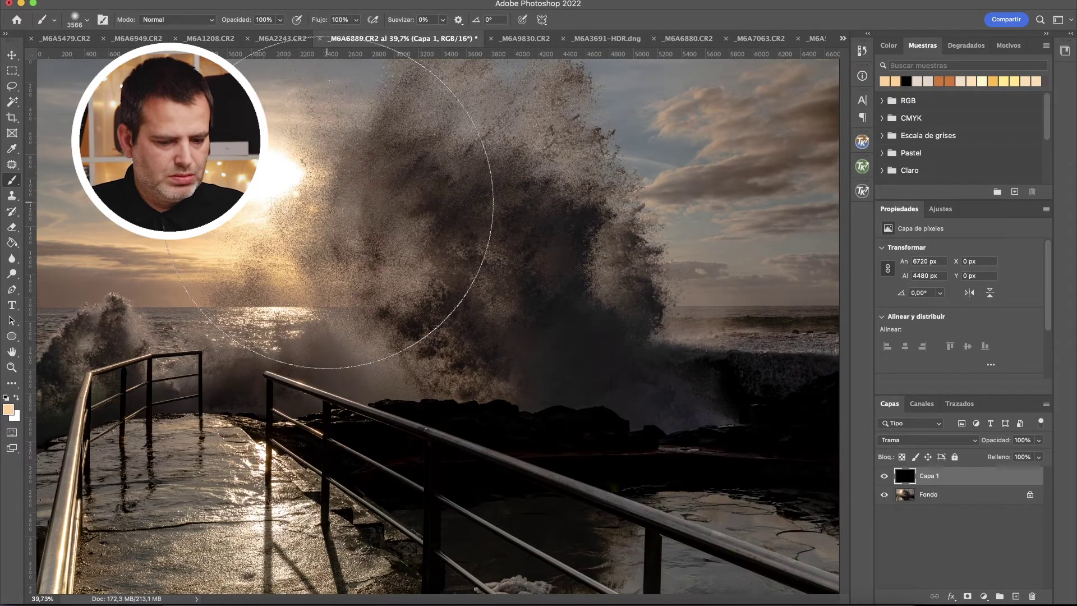
left_click(280, 196)
Step: Set the sun glow to 64% opacity, compare it on and off, then switch to _M6A3691-HDR.dng
left_click_drag(995, 440, 976, 440)
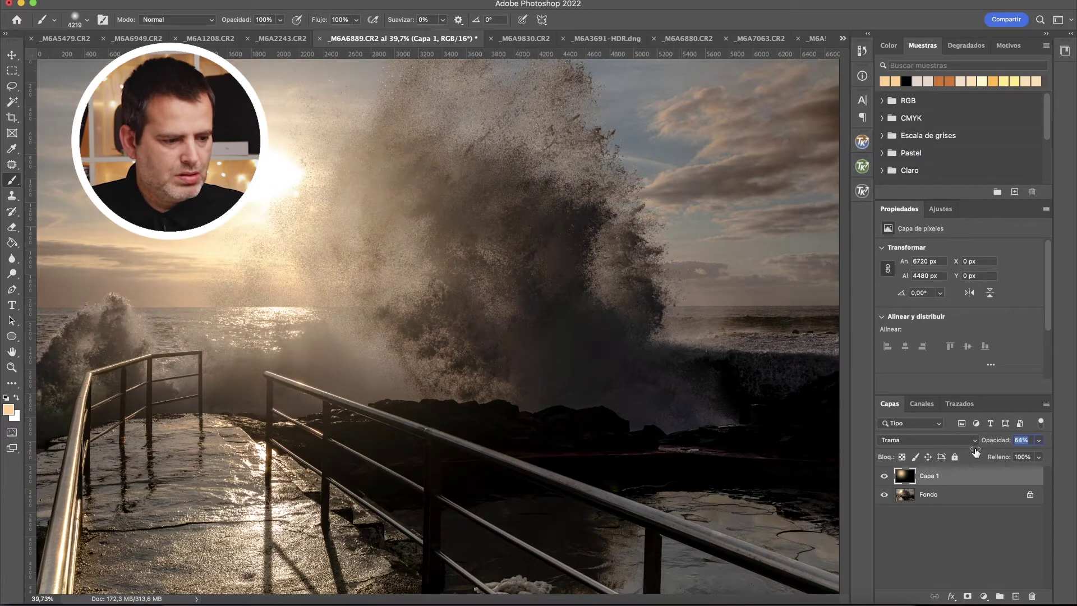
left_click(884, 476)
left_click(884, 476)
left_click(884, 476)
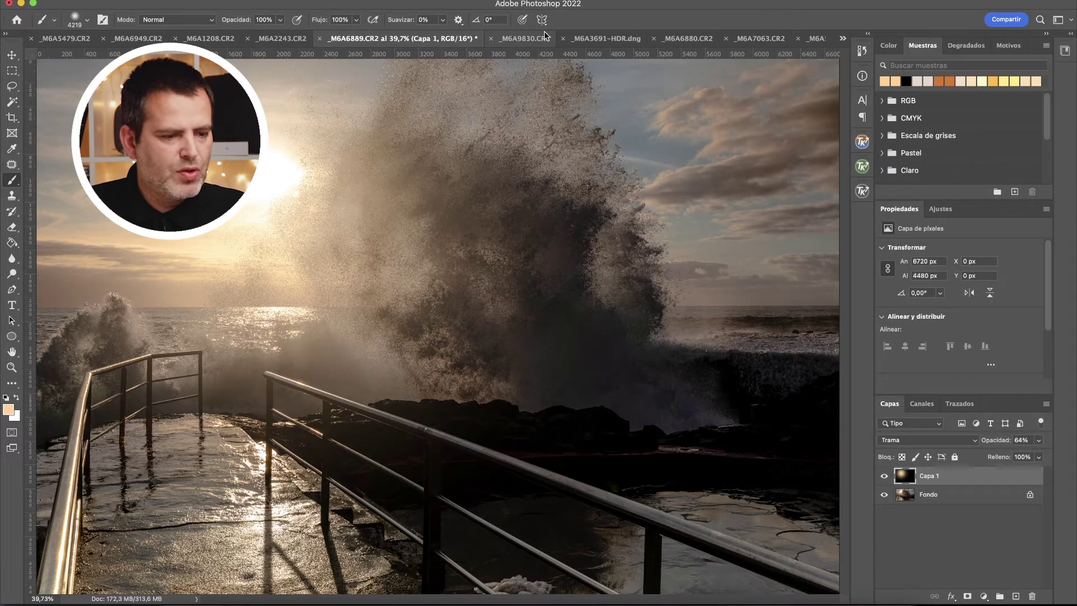
left_click(600, 38)
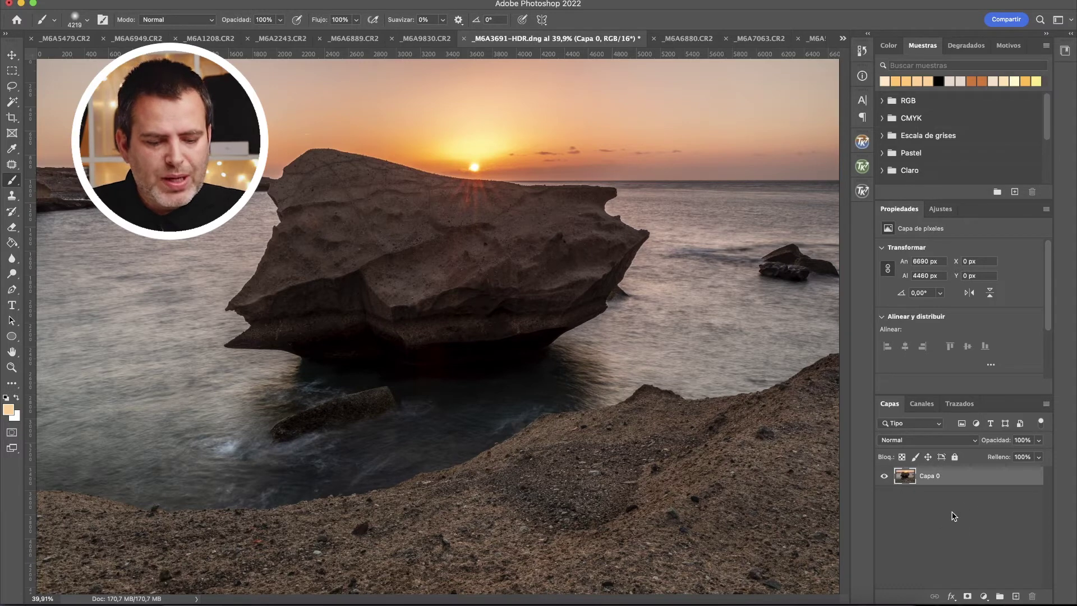
Step: Add a radial Gradient fill layer and place its glow over the top of the rock
left_click(984, 597)
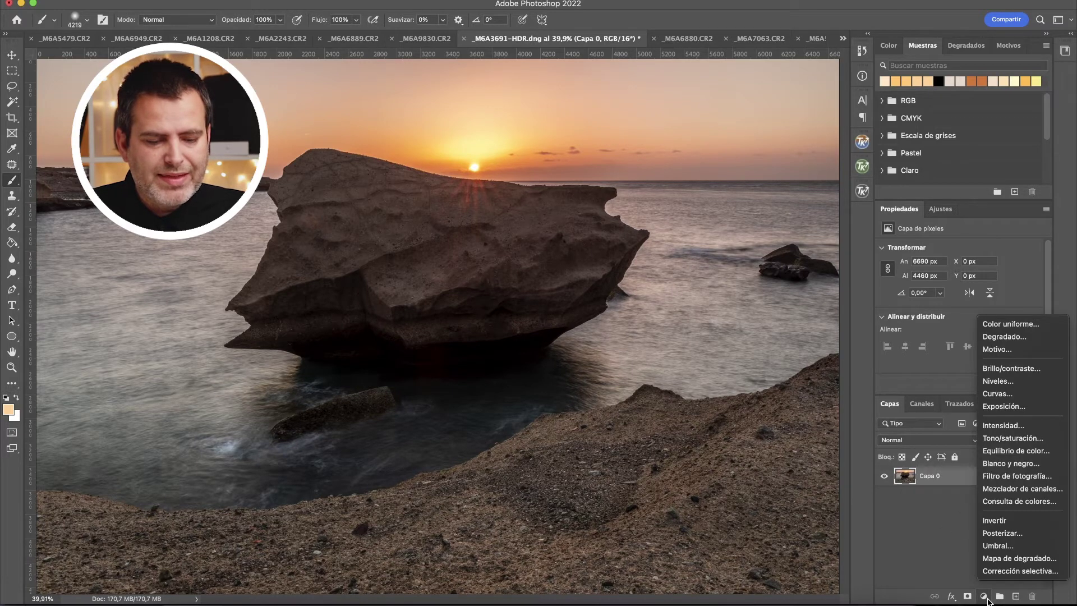
left_click(985, 599)
left_click(984, 597)
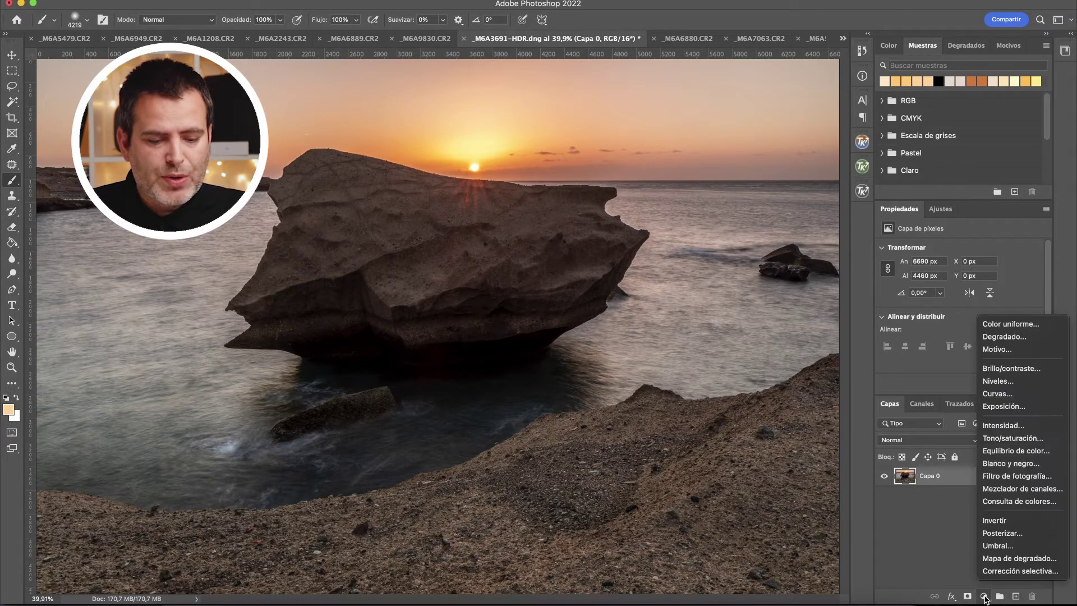
left_click(1004, 336)
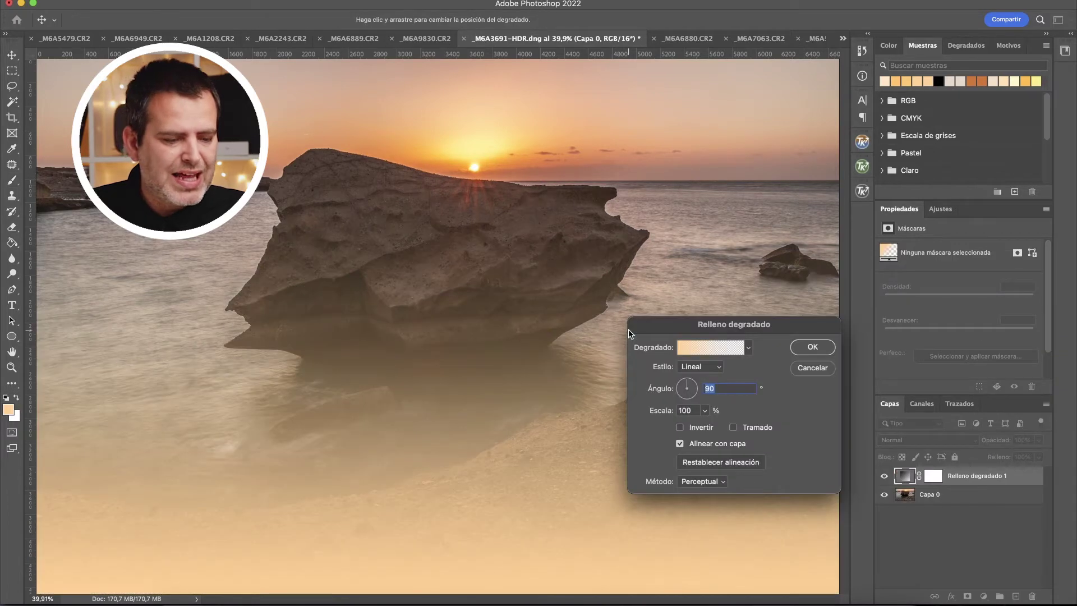
left_click(698, 372)
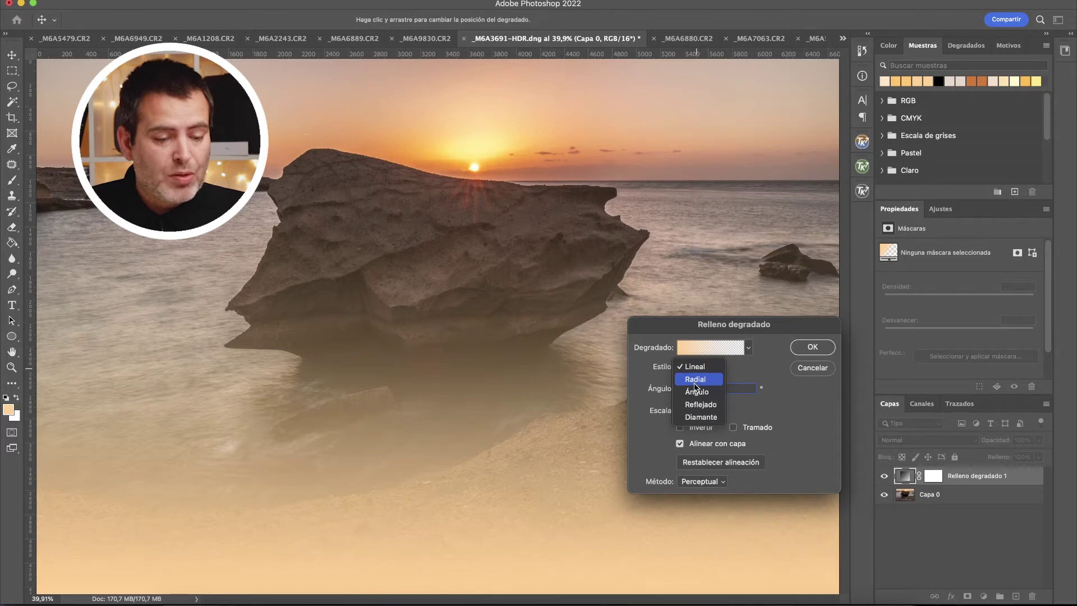
left_click(694, 381)
mouse_move(437, 331)
left_mouse_down()
mouse_move(450, 187)
mouse_move(439, 225)
mouse_move(472, 170)
left_mouse_up()
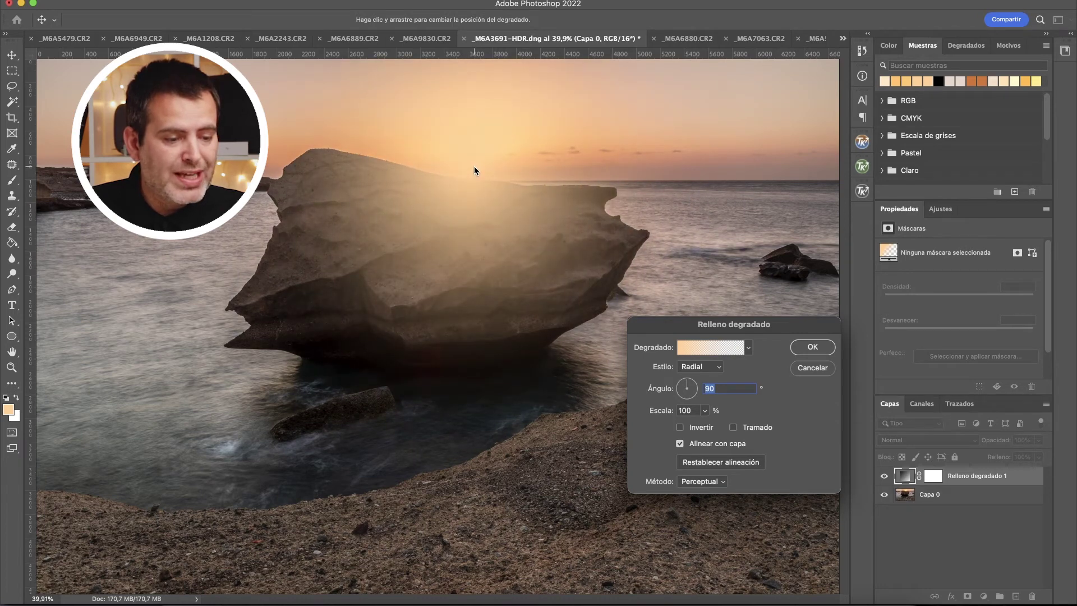
Step: Set the gradient angle to 130,44° and bring up its colours for editing
left_click(683, 382)
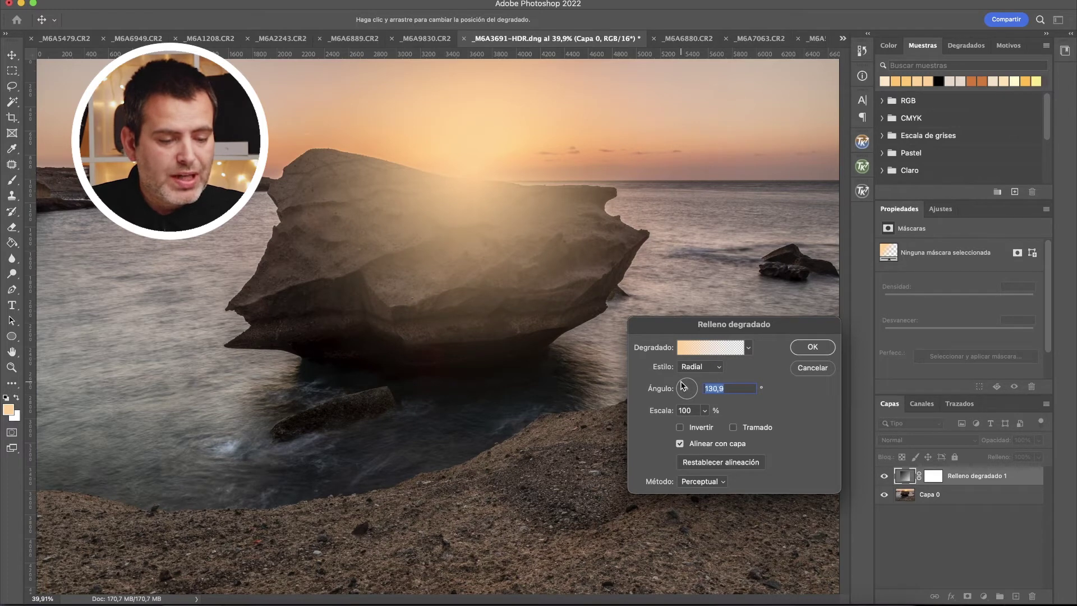
left_click(682, 385)
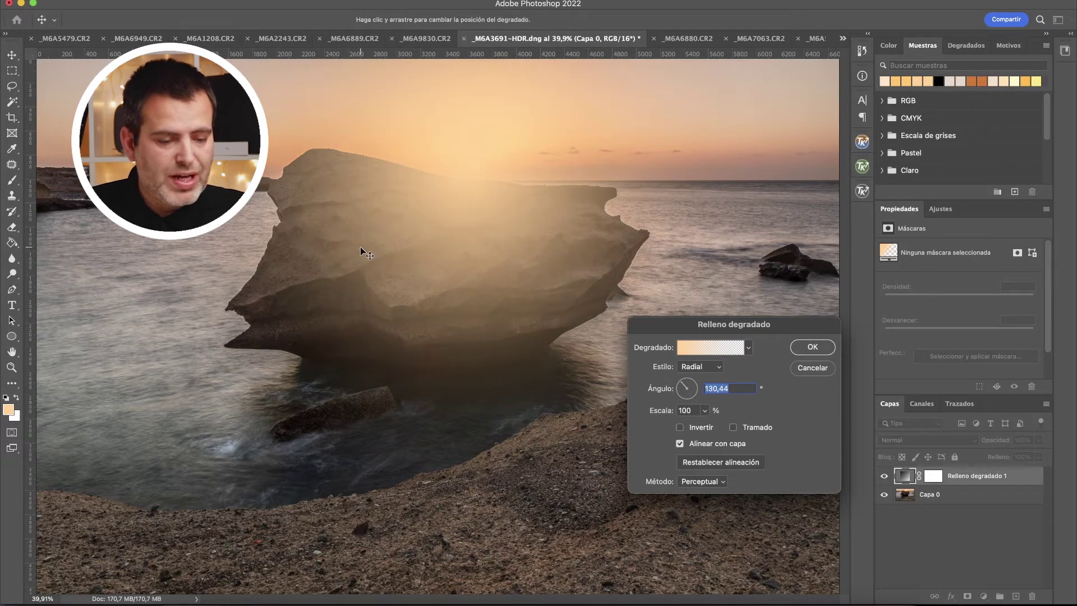
left_click(677, 348)
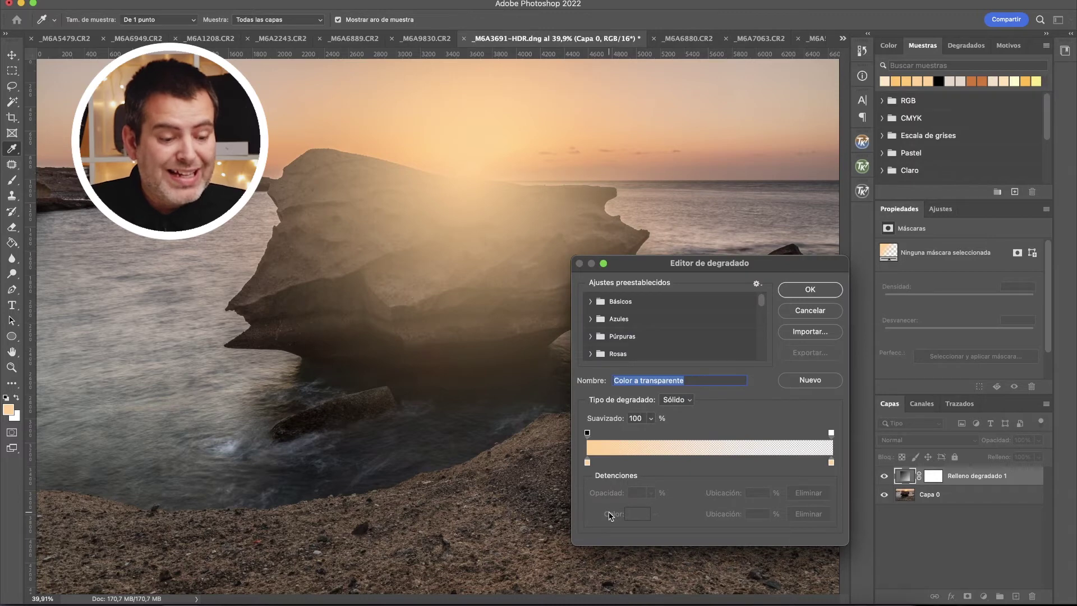
Step: Lighten the gradient's starting colour stop to a paler peach
left_click(586, 462)
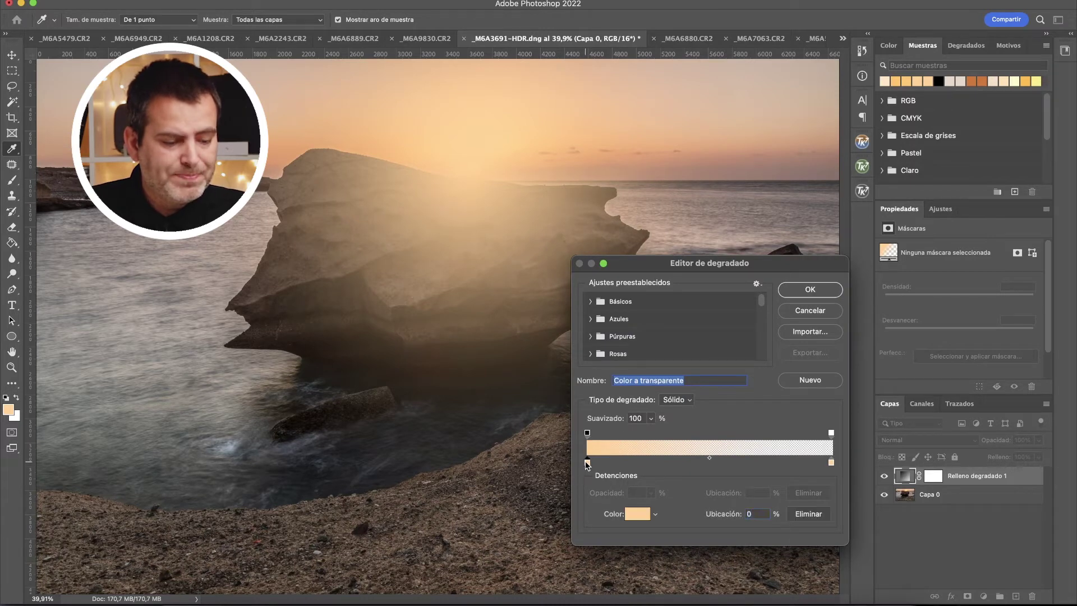
double_click(586, 462)
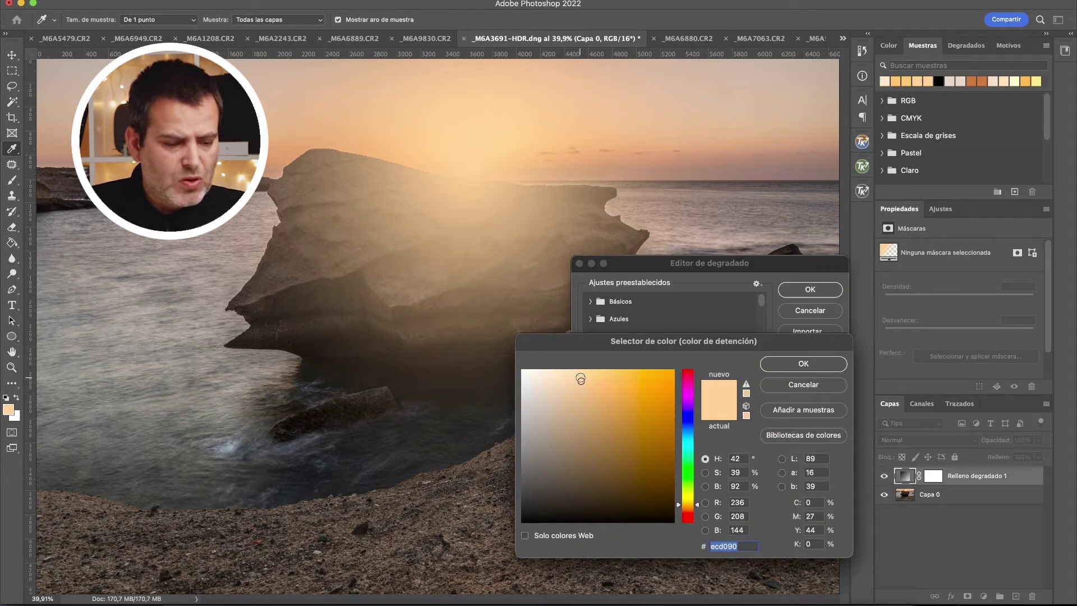
left_click_drag(580, 380, 567, 379)
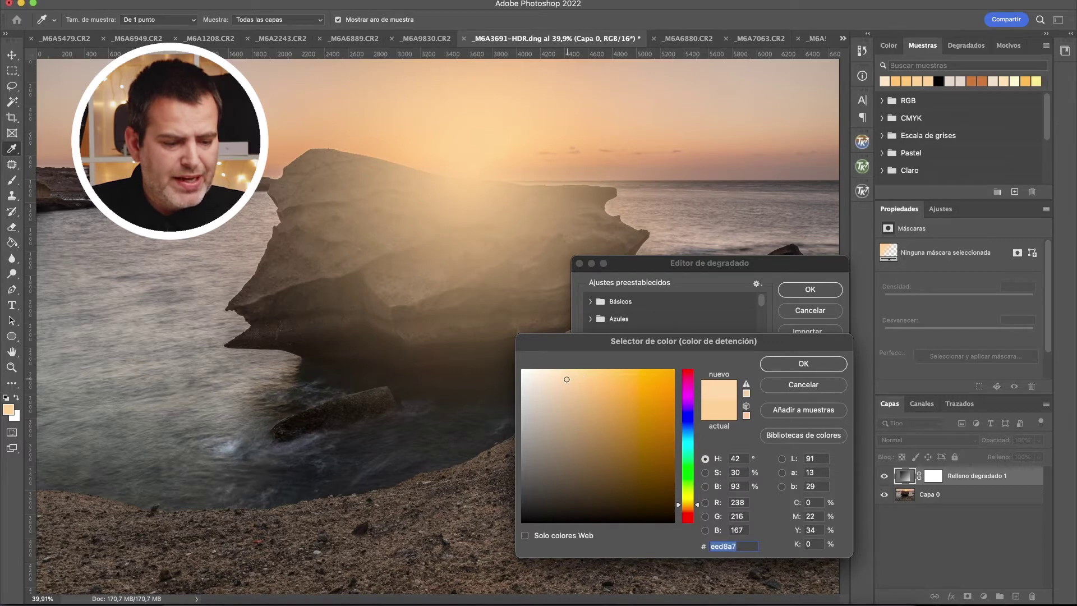
left_click_drag(567, 378, 586, 381)
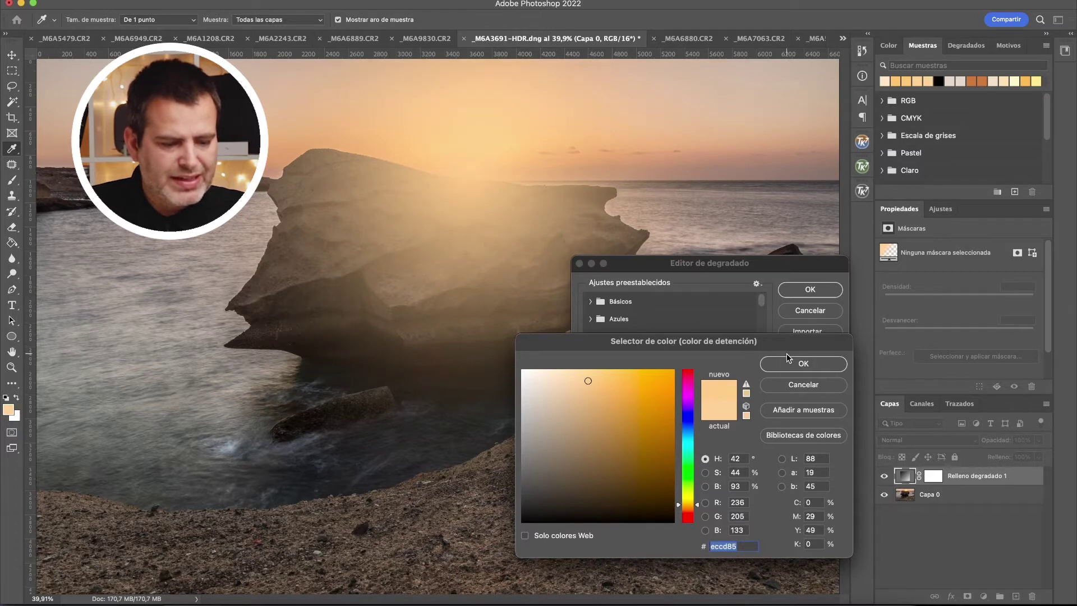
left_click(768, 365)
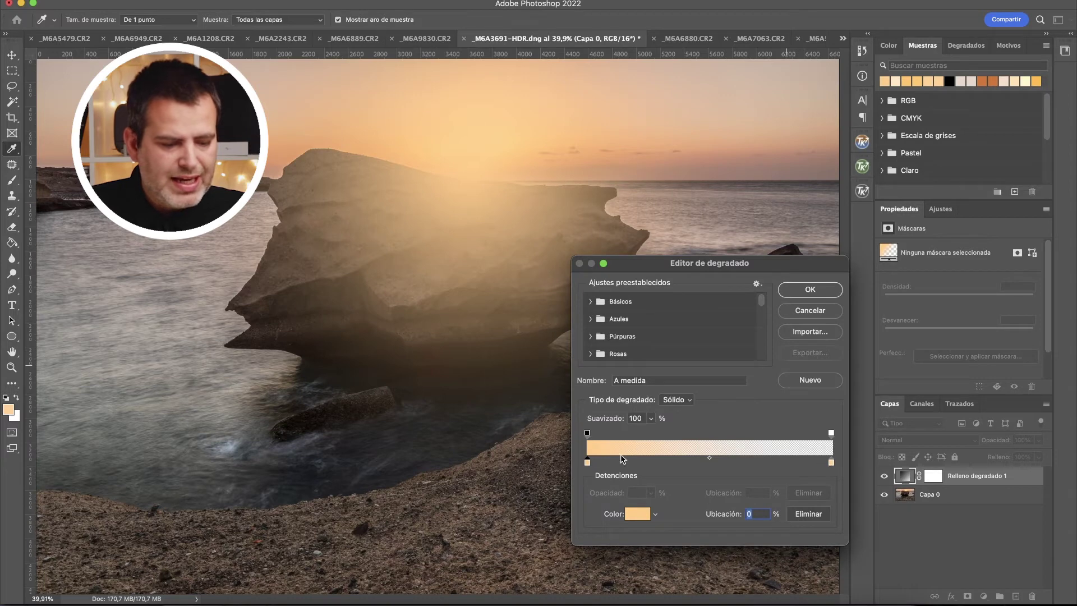
Step: Refine the starting stop to cream eddfbf and apply the radial gradient fill
double_click(831, 464)
left_click(558, 385)
left_click_drag(558, 385, 554, 378)
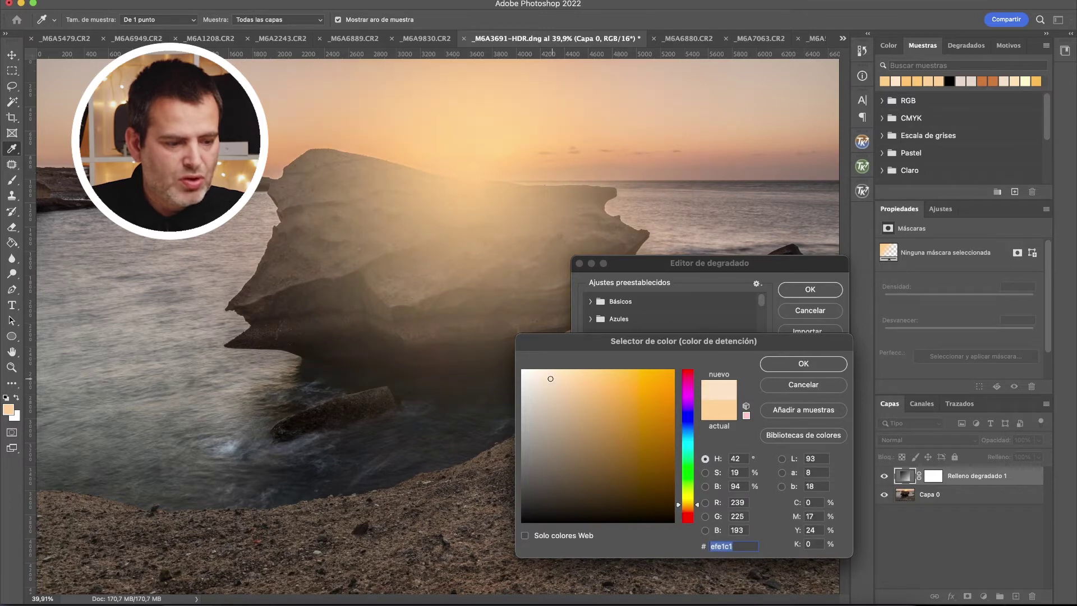
left_click_drag(549, 378, 551, 380)
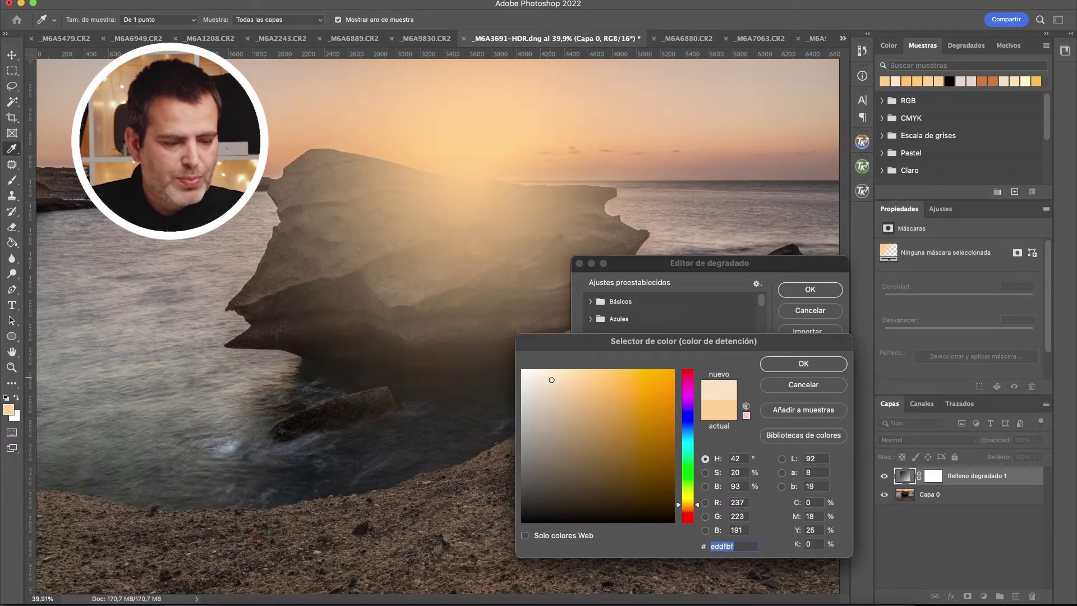
left_click(788, 366)
left_click(809, 289)
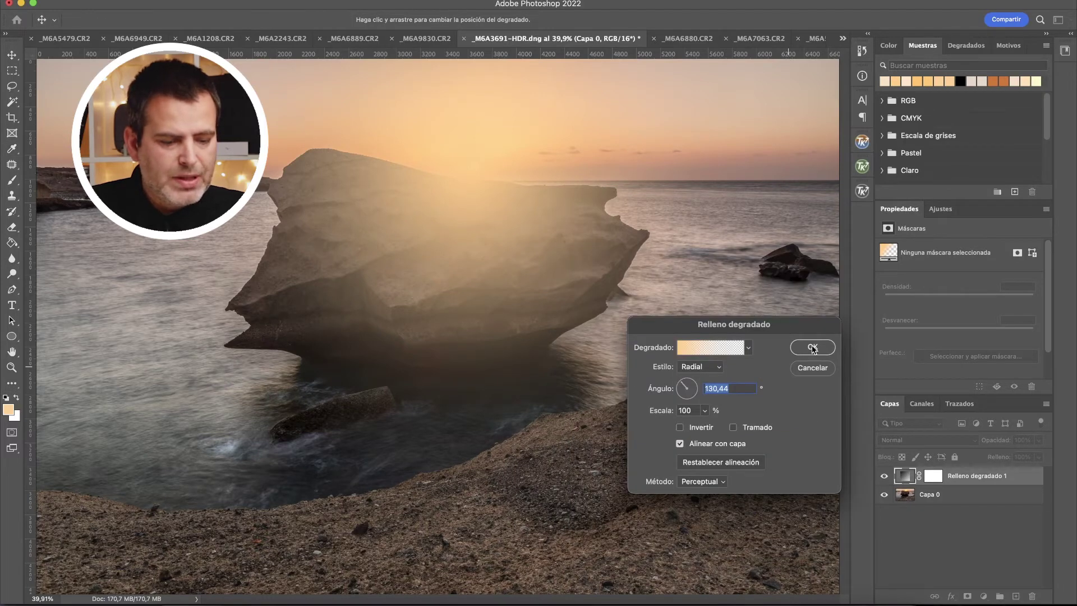
left_click(810, 347)
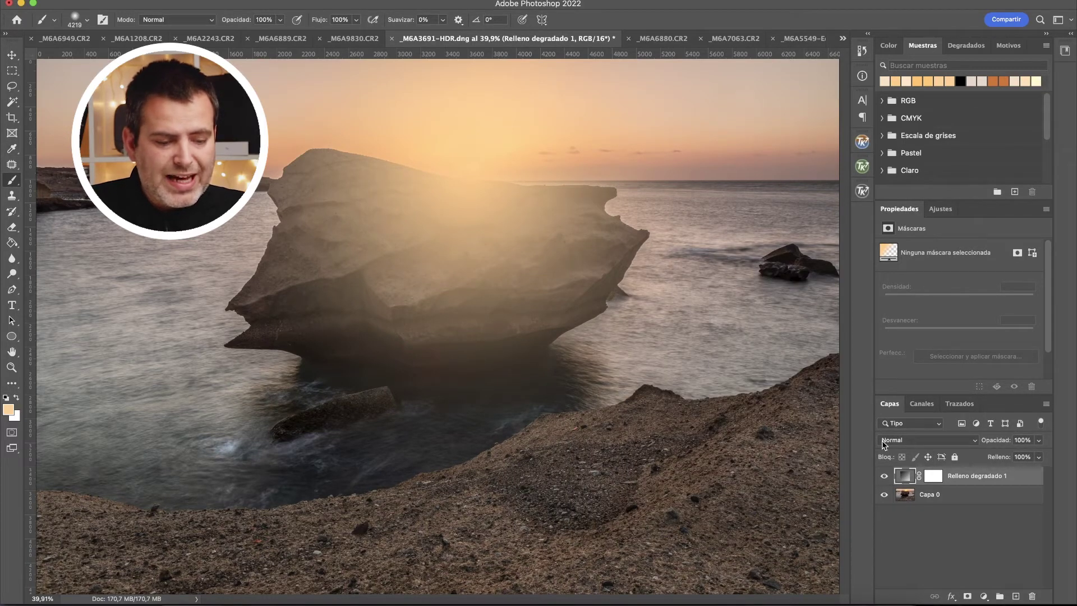
Step: Blend Relleno degradado 1 in Luz fuerte at 47% opacity, toggling it to compare
left_click(915, 440)
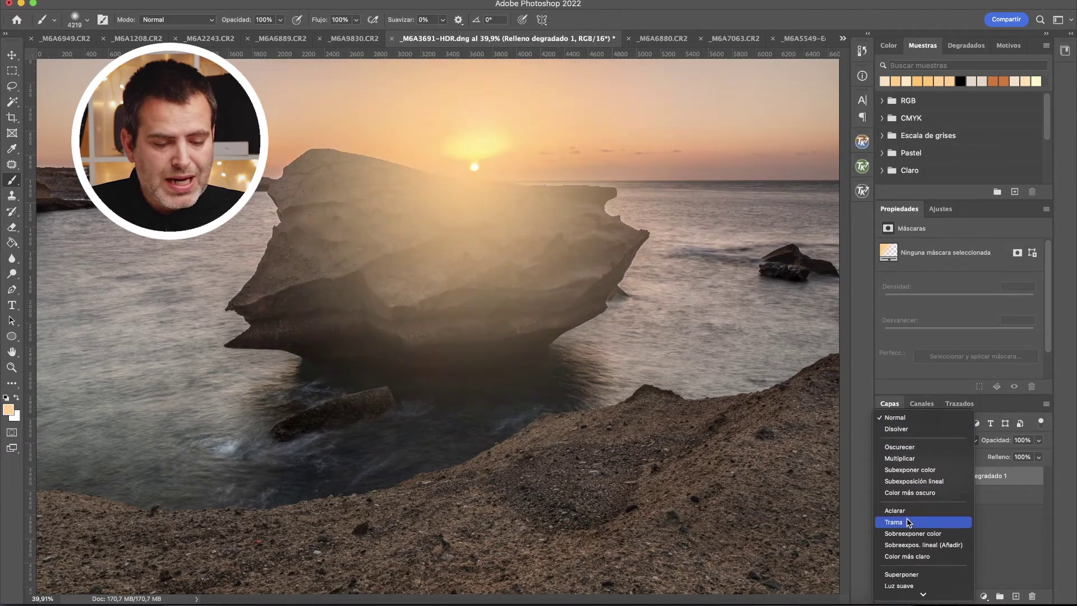
scroll(906, 524, "down", 3)
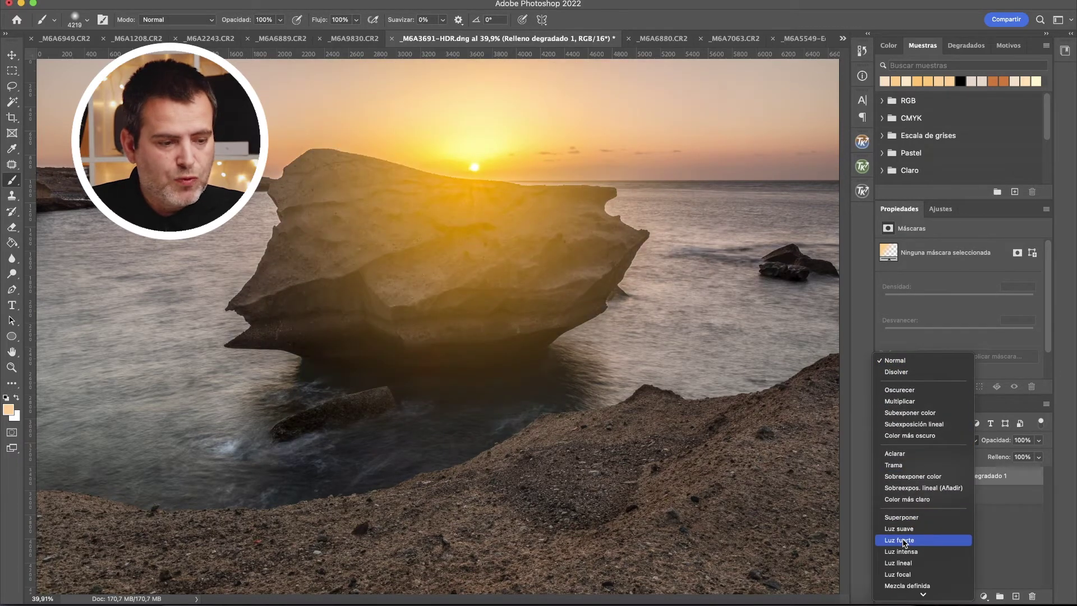
left_click(903, 541)
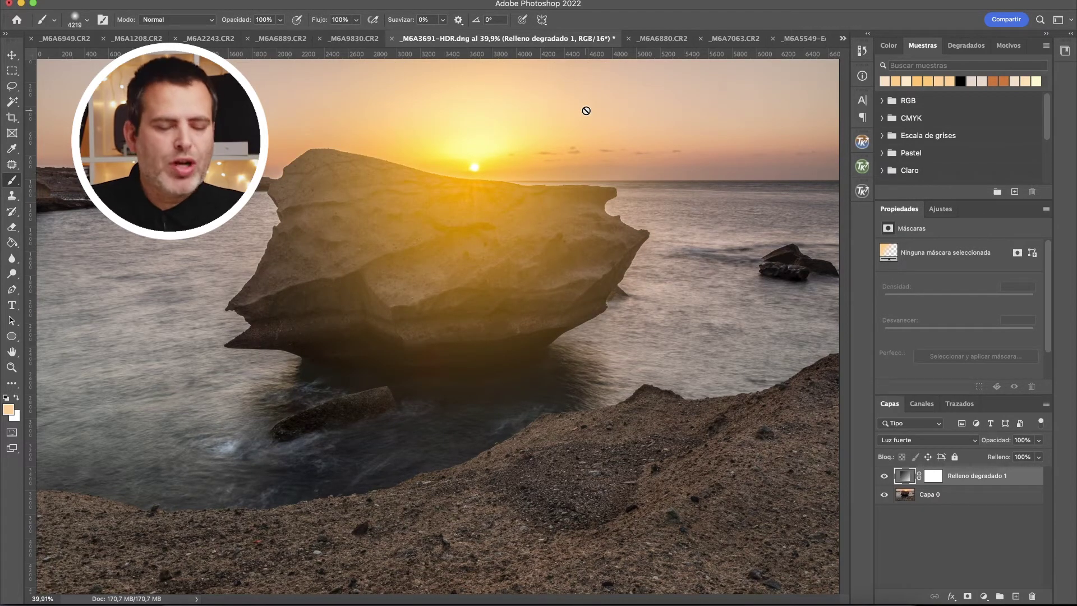
left_click_drag(1008, 450, 964, 459)
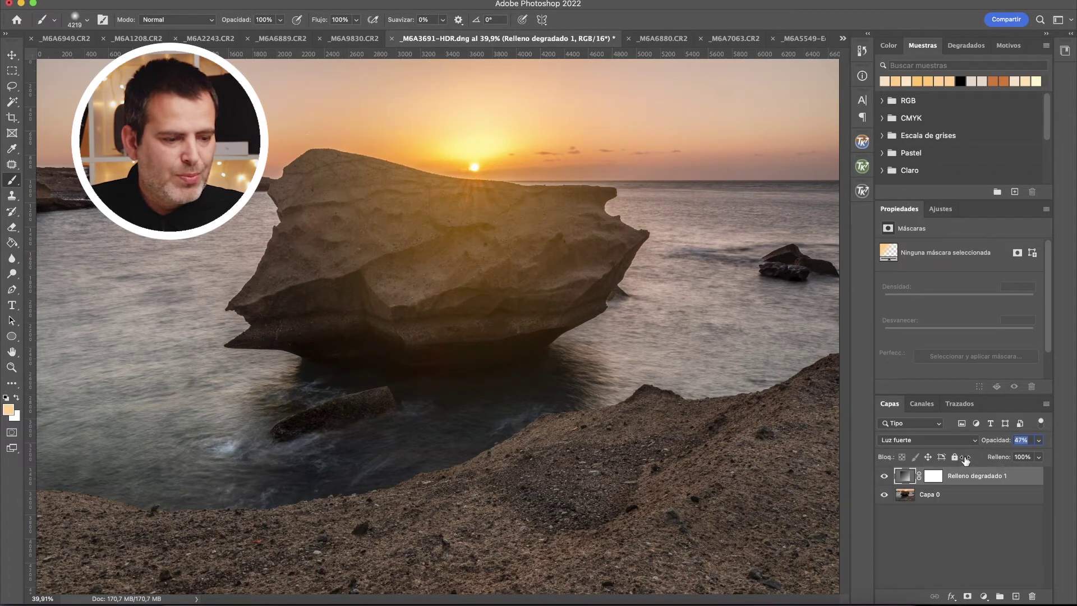
left_click(884, 477)
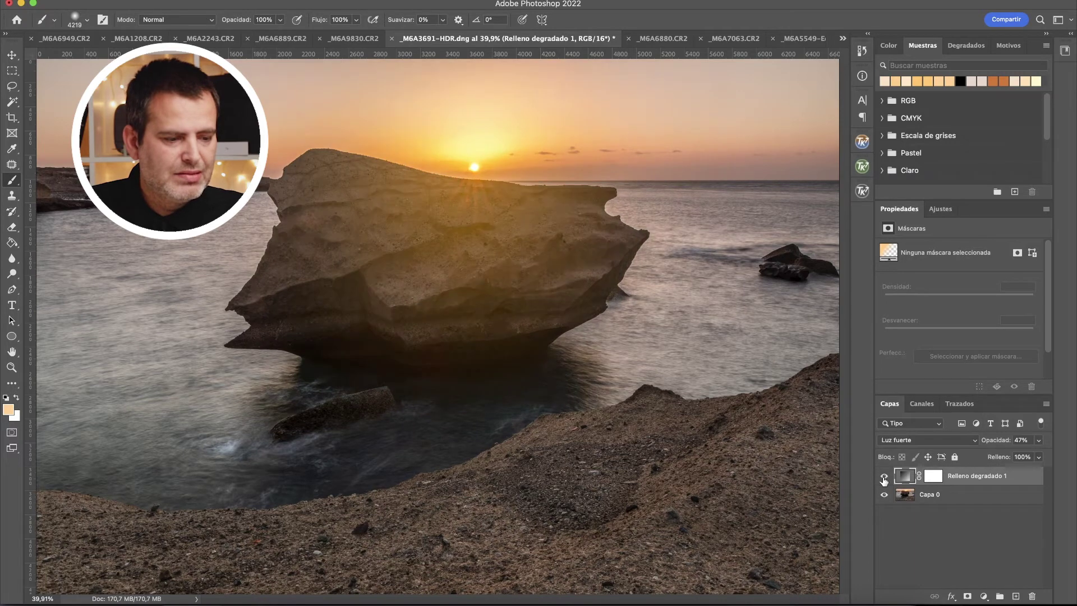
left_click(883, 478)
left_click(884, 478)
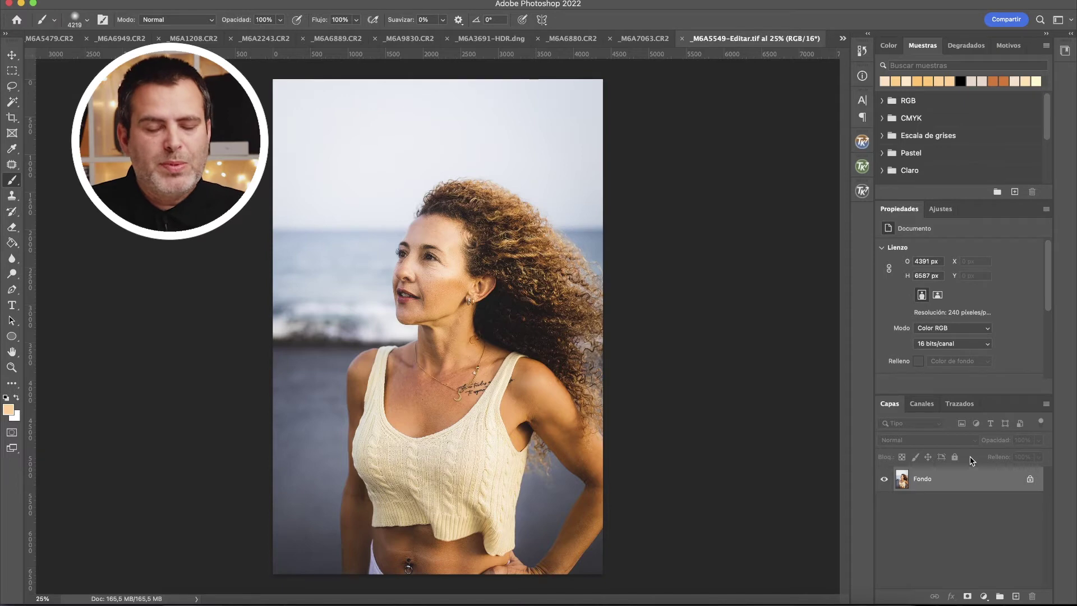
Step: Add a new layer filled with black and blend it in Trama (Screen) mode
left_click(1015, 596)
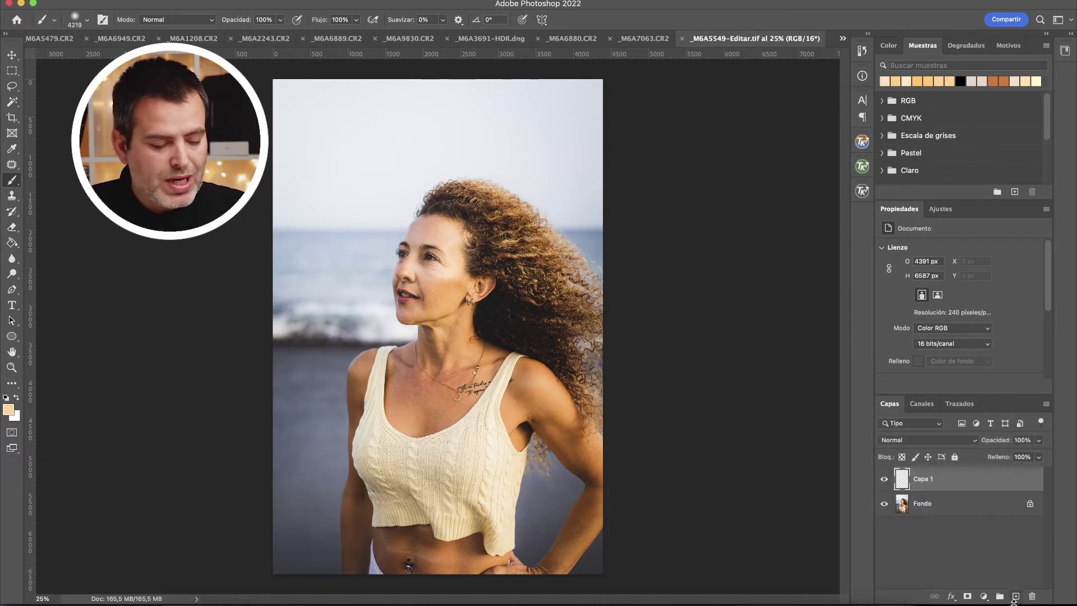
key("g")
key("d")
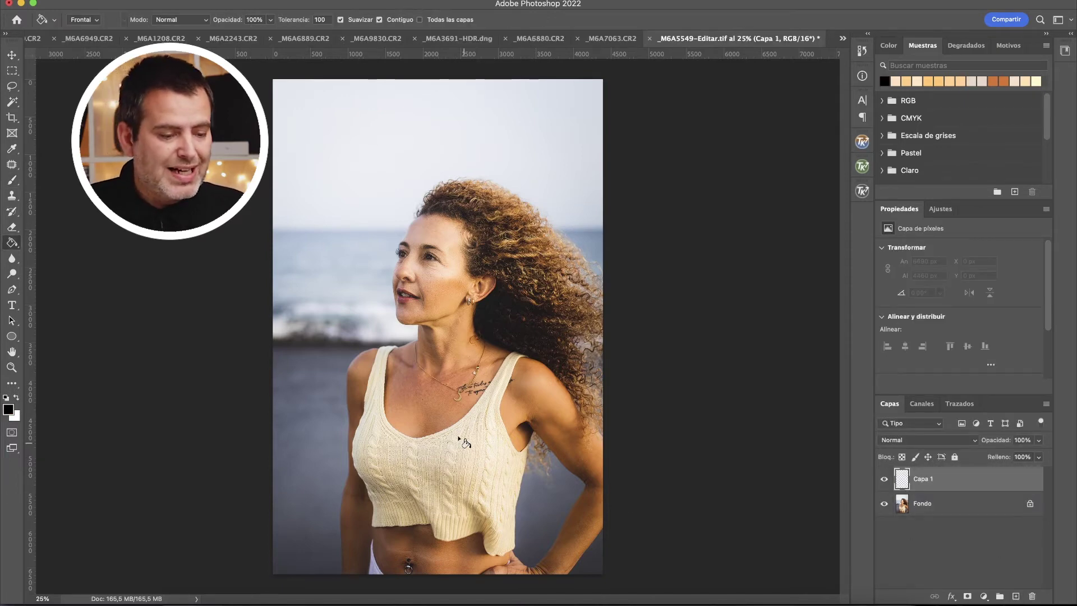
left_click(584, 412)
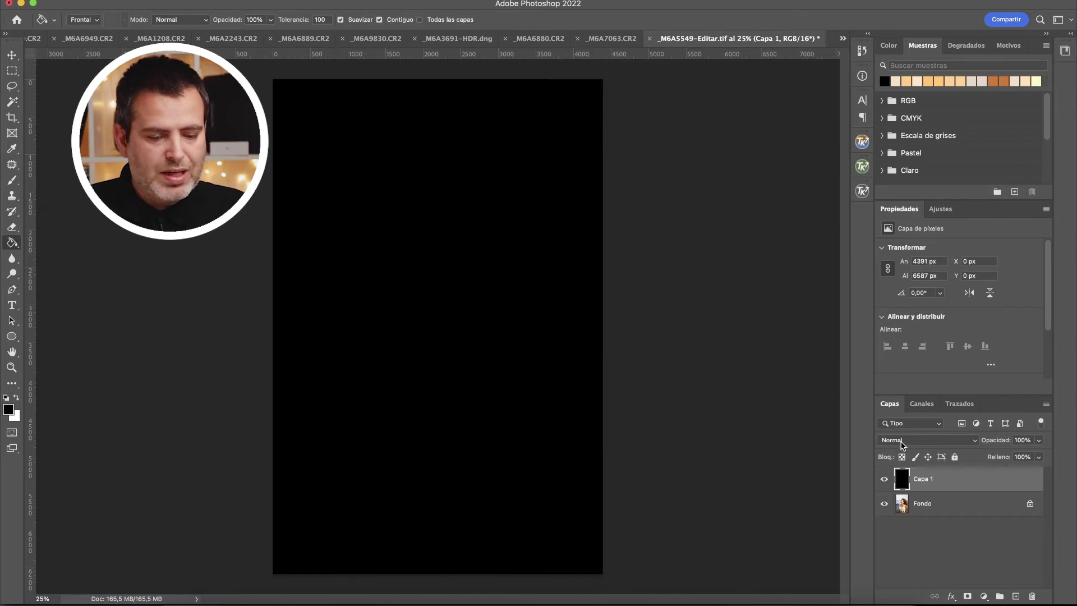
left_click(899, 440)
left_click(886, 531)
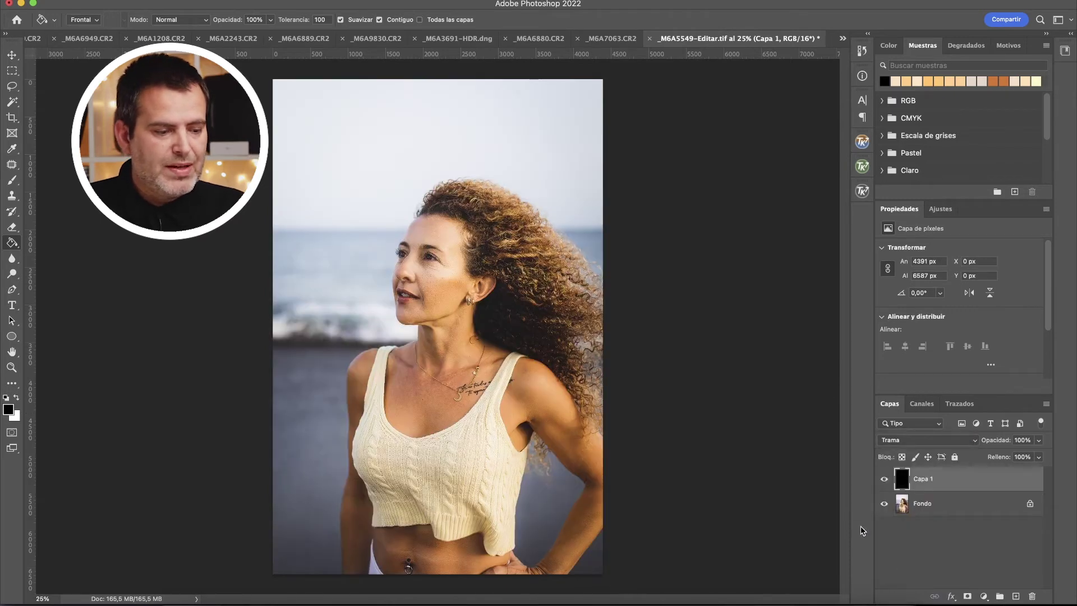
Step: Set the brush foreground colour to a pale beige sampled from her cheek
key("b")
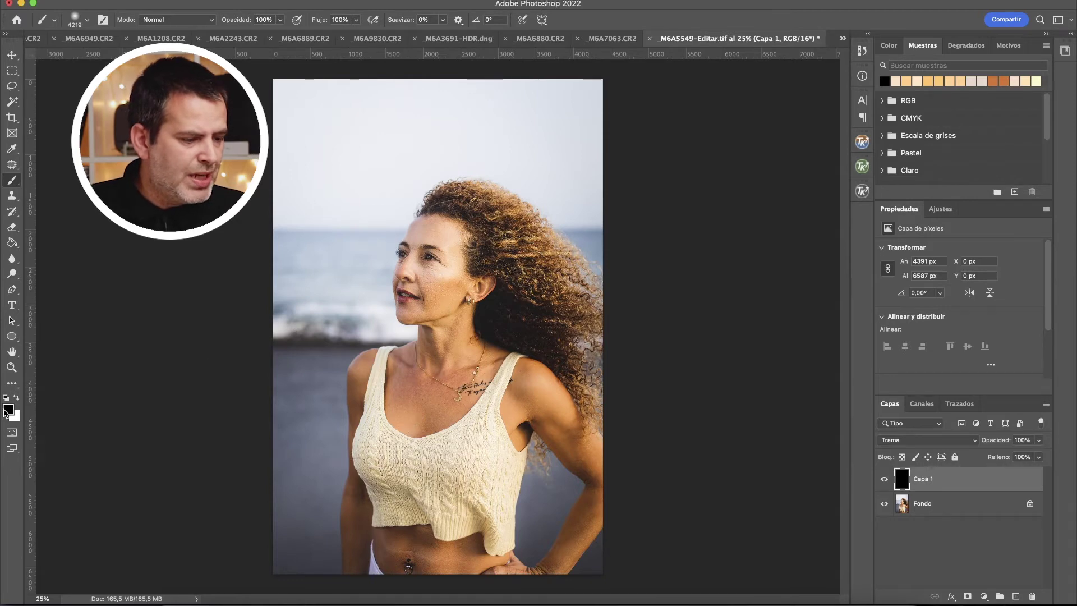
left_click(6, 409)
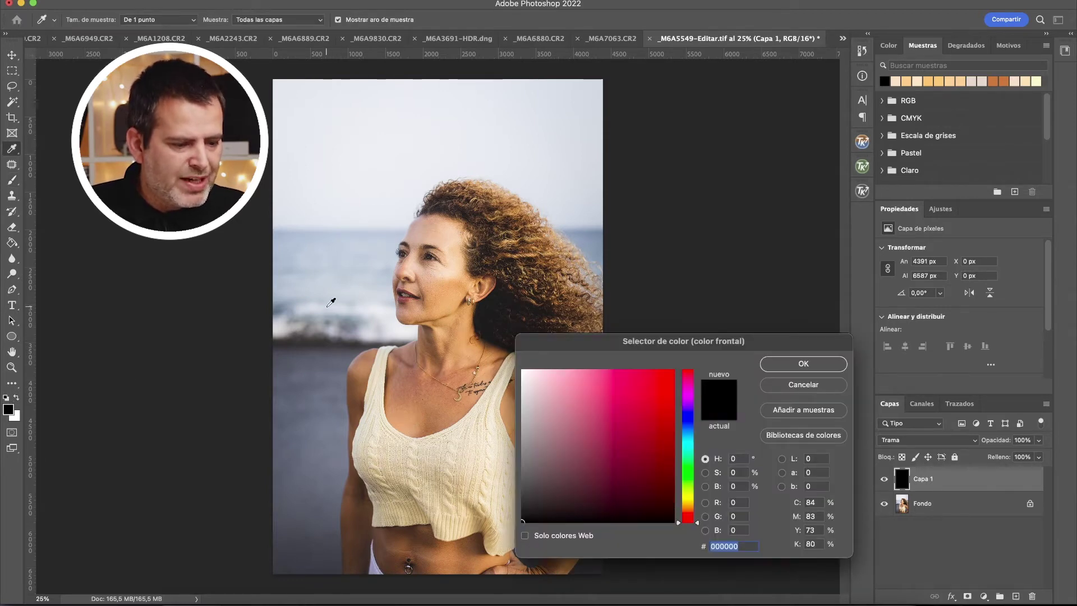
left_click(450, 271)
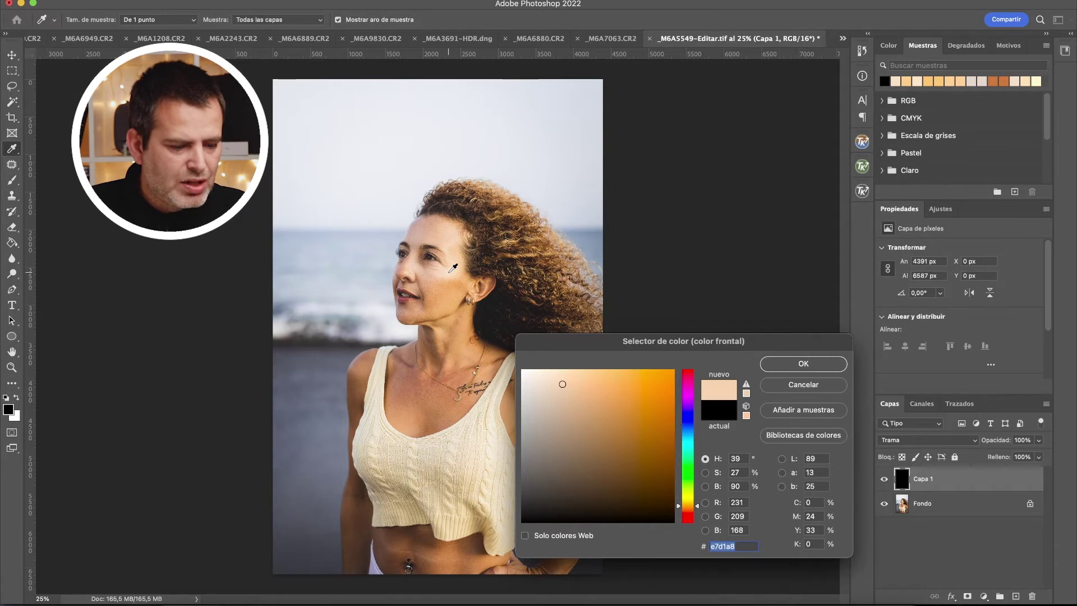
left_click(458, 275)
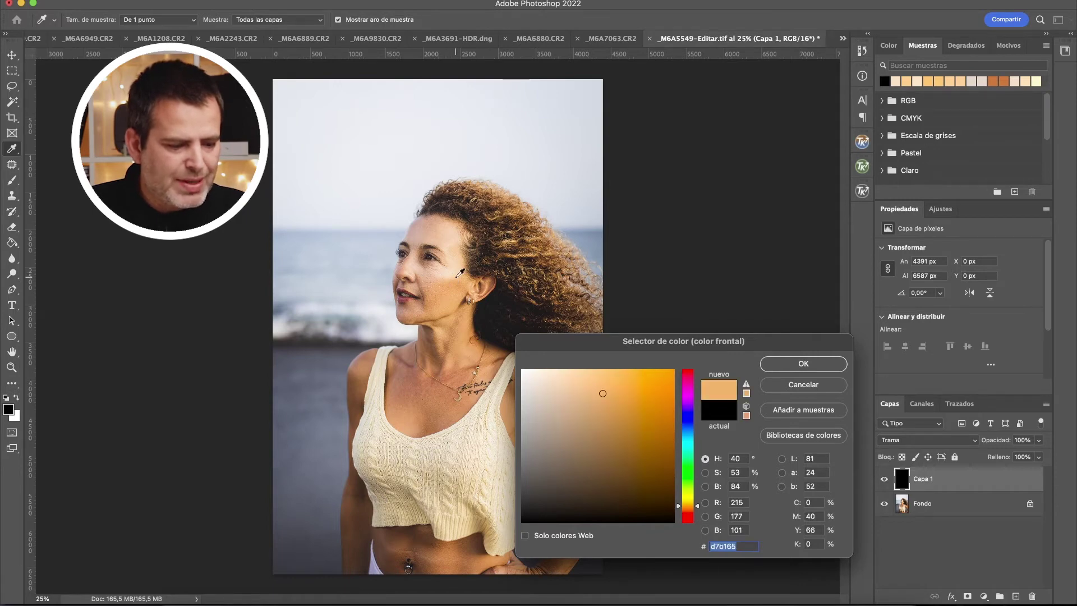
left_click(451, 272)
left_click(450, 272)
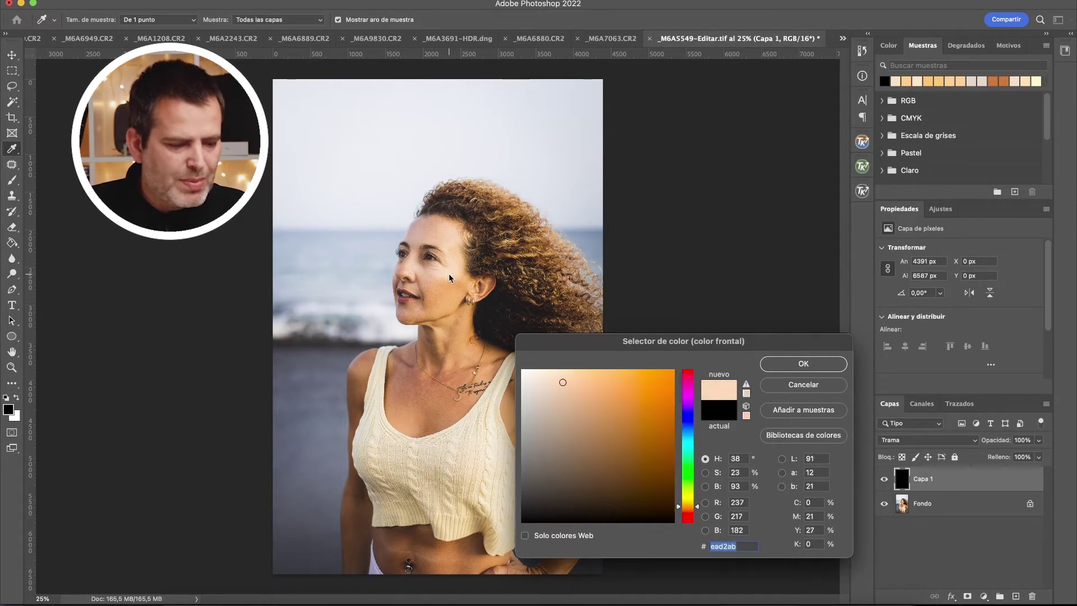
left_click(779, 367)
key("b")
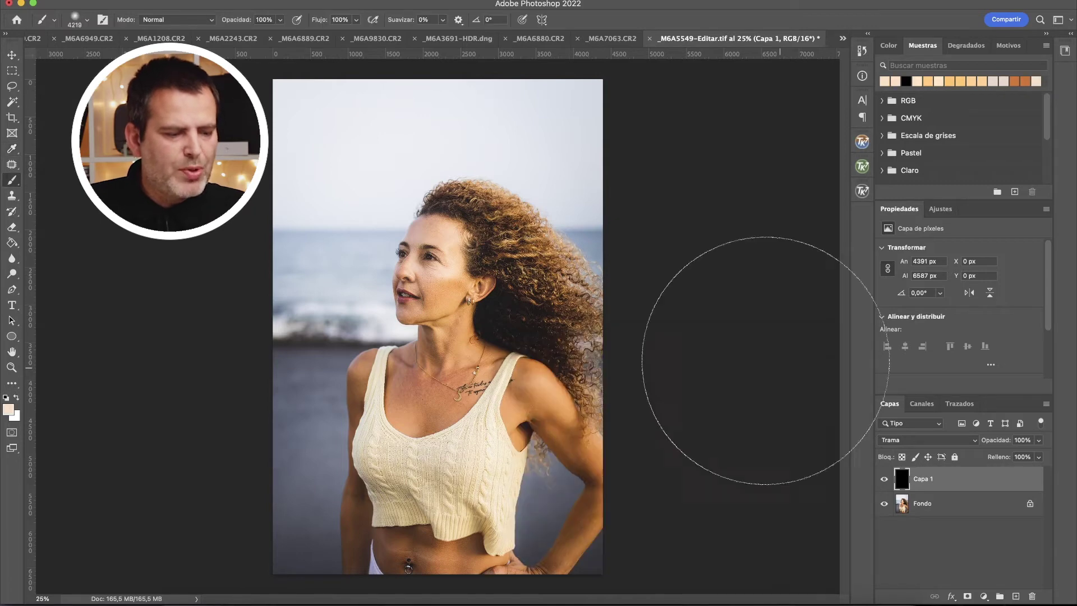
Step: Paint a 5000 px skin-tone glow on Capa 1, compare, fit the view, then hide Capa 1
left_click_drag(344, 219, 359, 219)
key("bracketright")
key("bracketright")
key("bracketright")
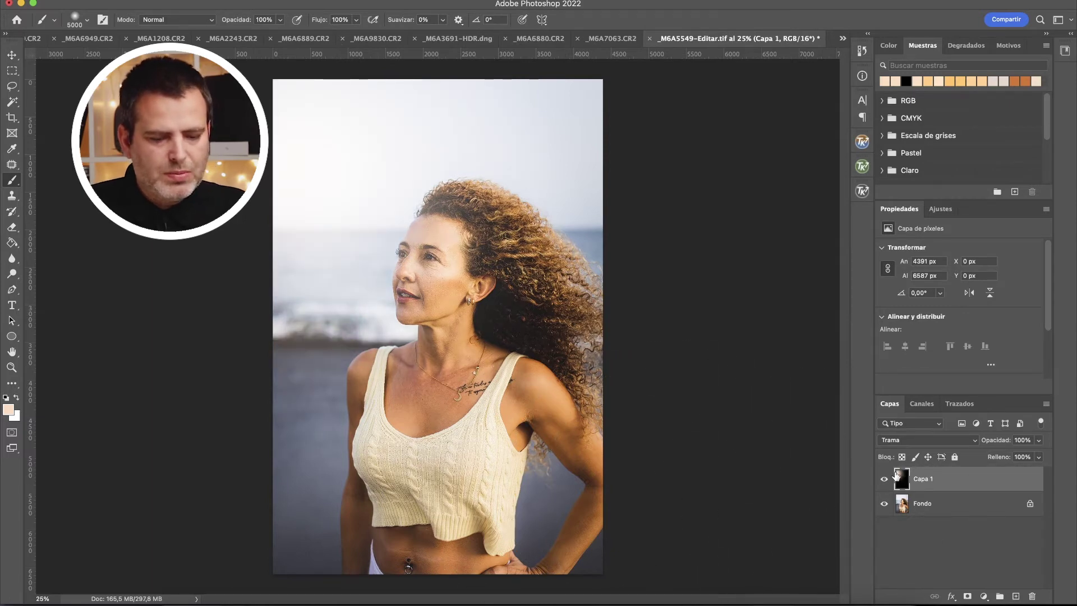
left_click(884, 479)
left_click(885, 478)
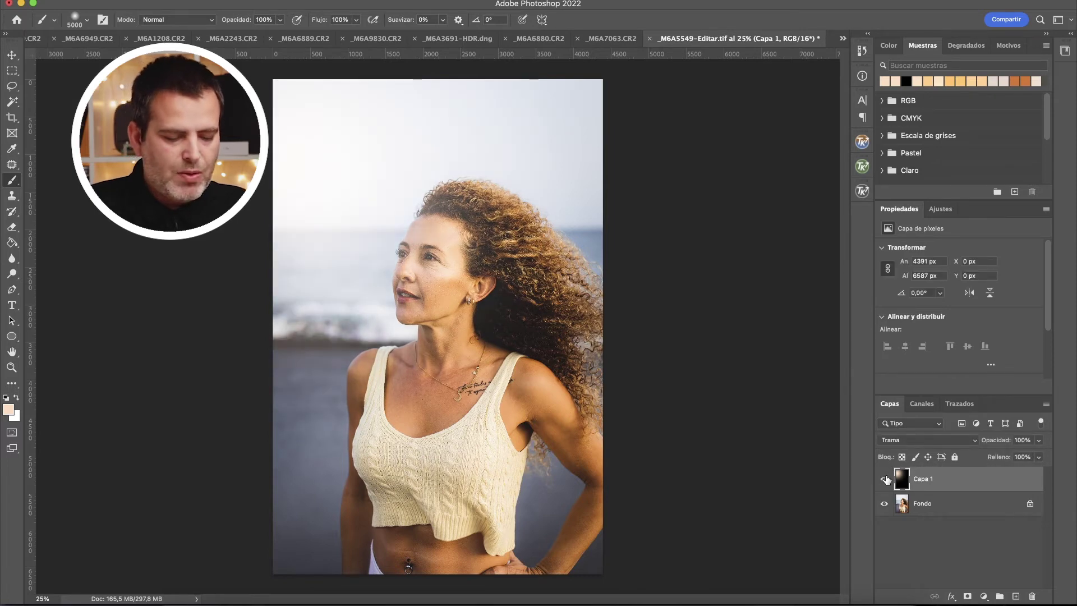
key("ctrl+0")
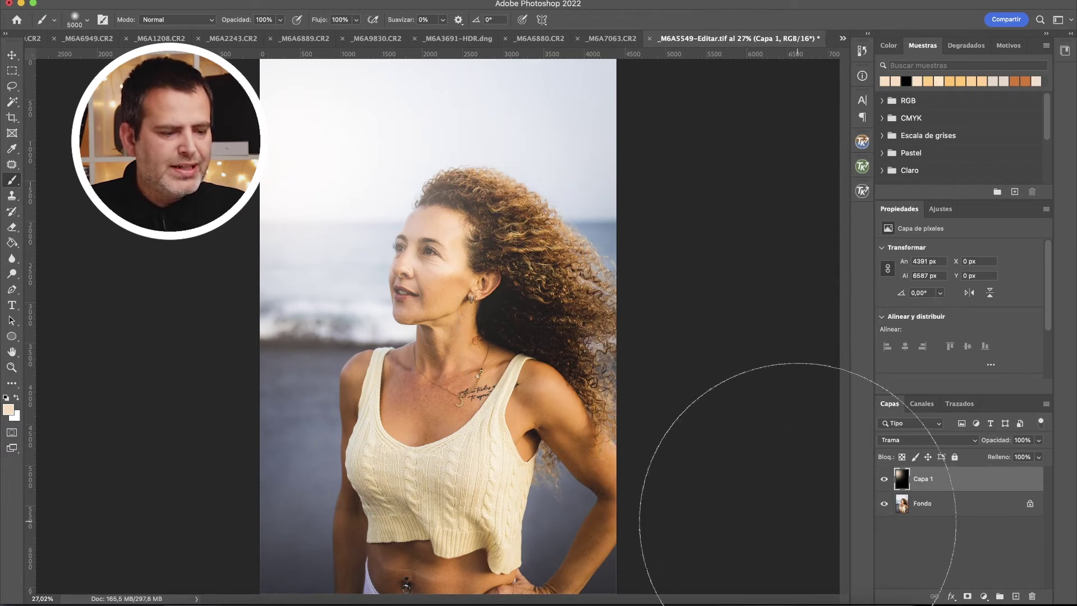
left_click(884, 480)
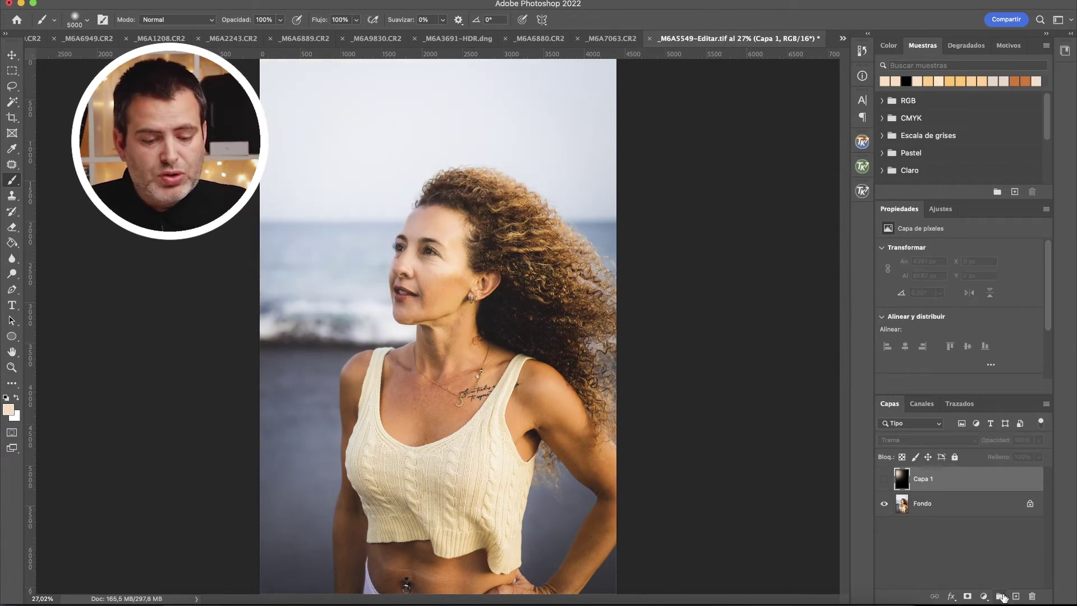
Step: Add a radial Degradado fill layer centred at the top-left, angled about 130°
left_click(985, 597)
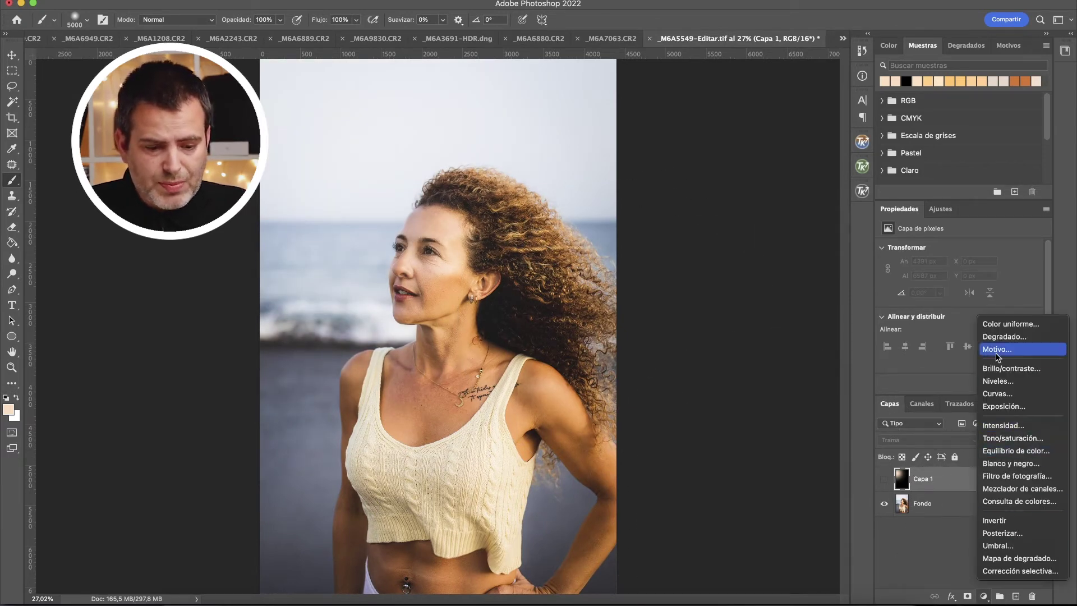
left_click(1004, 338)
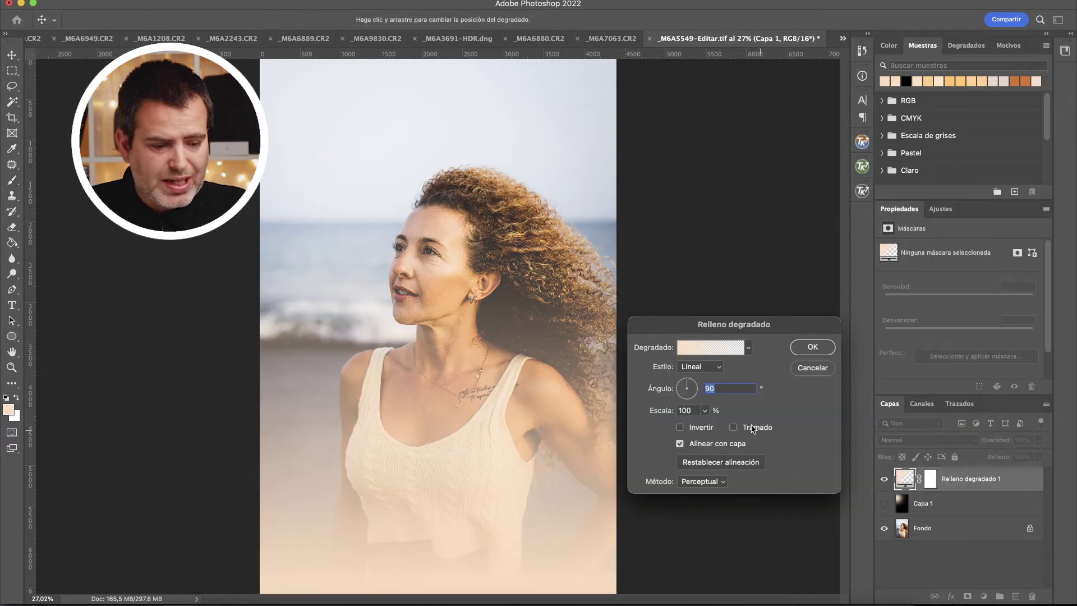
left_click(689, 370)
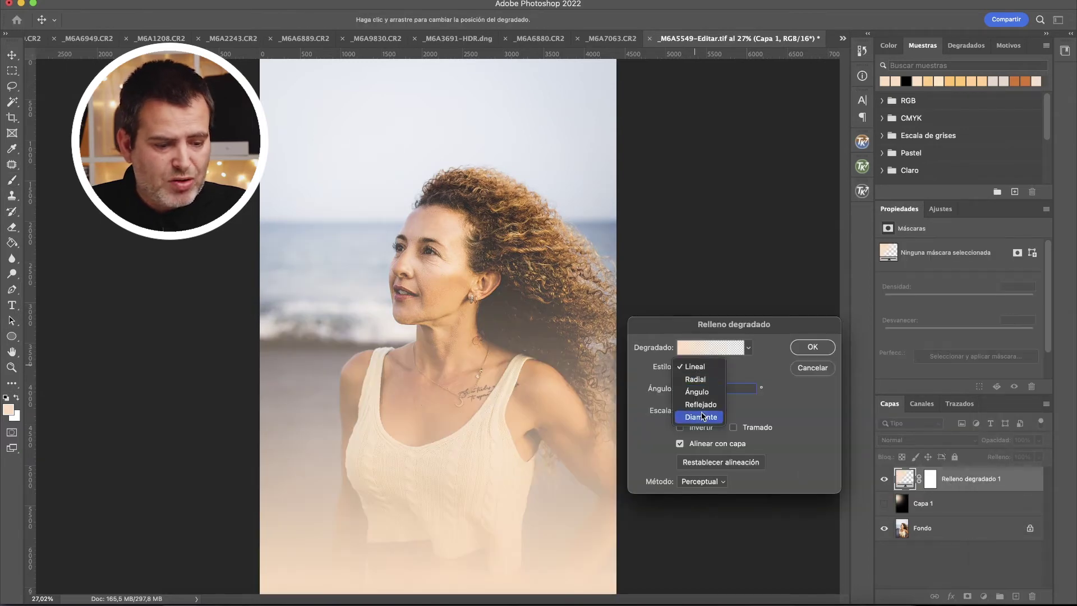
left_click(704, 384)
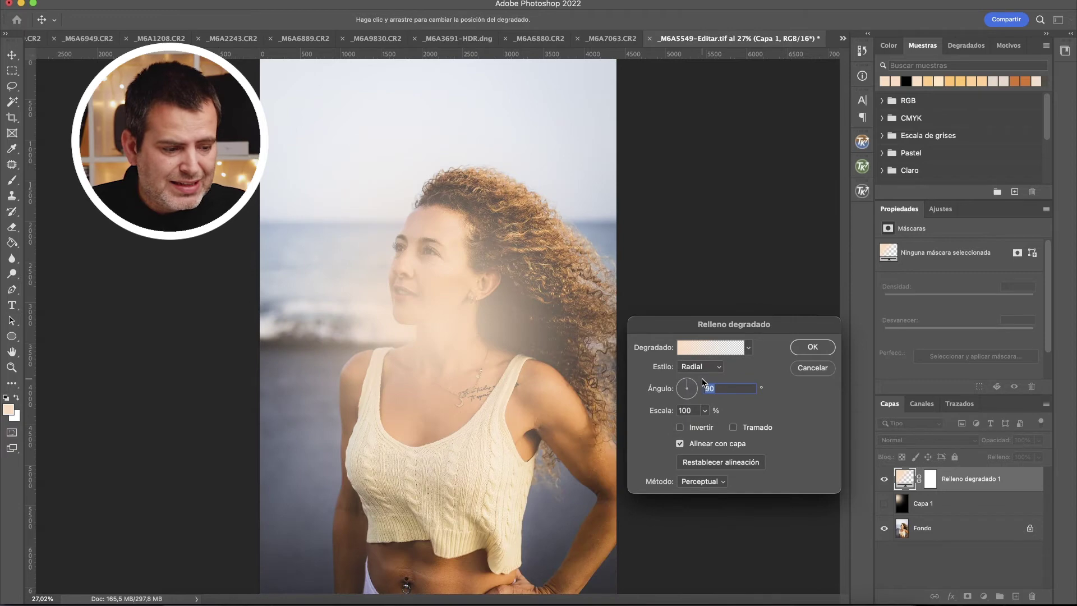
left_click_drag(435, 332, 289, 126)
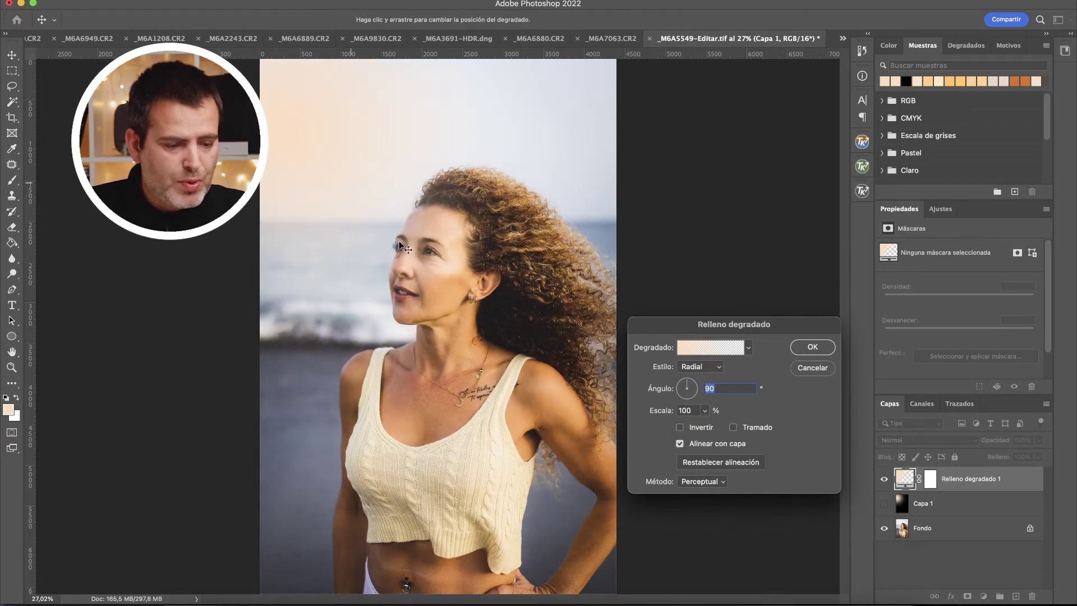
left_click_drag(688, 389, 682, 385)
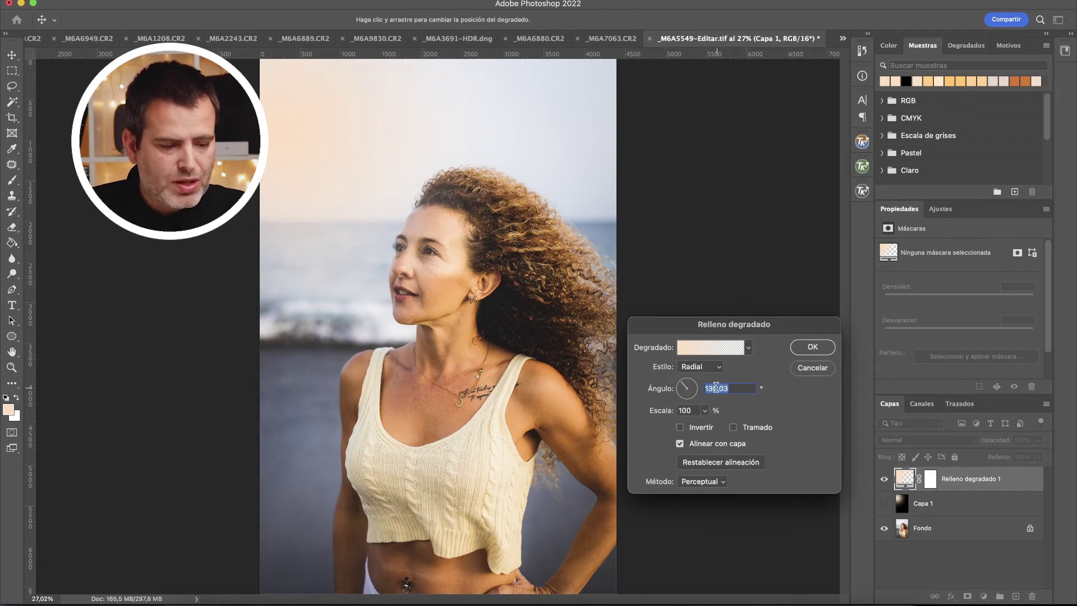
Step: Set the gradient's left stop to a skin tone sampled from her cheek
left_click(687, 346)
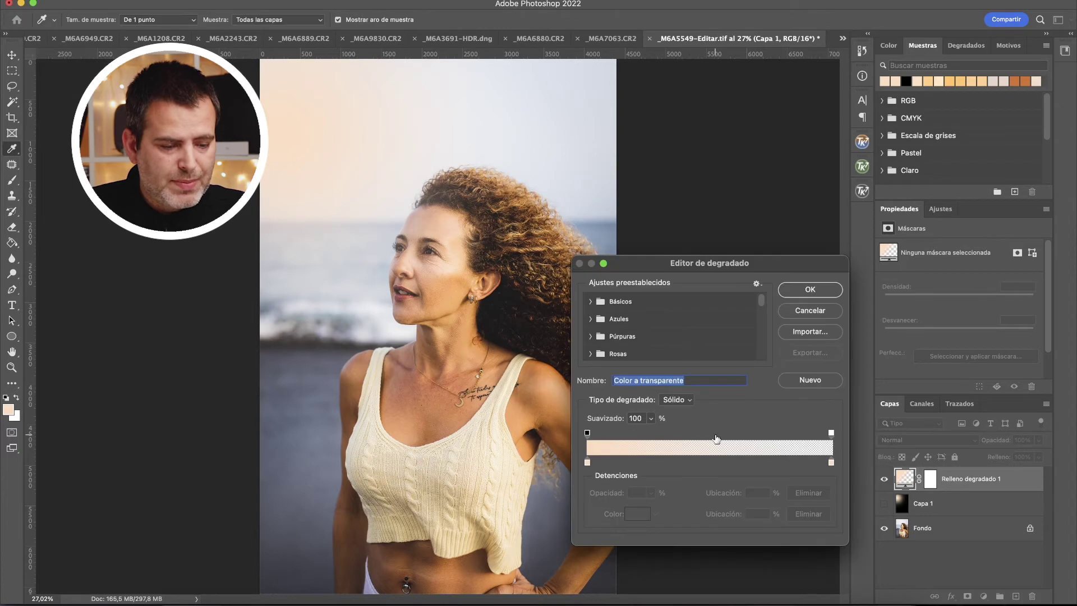
left_click(588, 462)
left_click(640, 515)
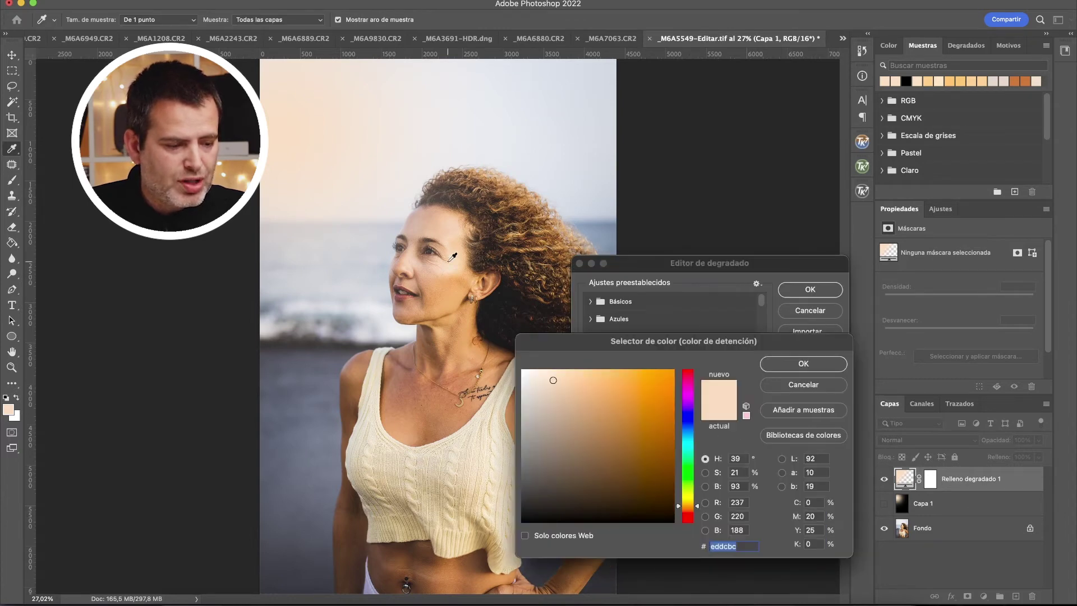
left_click(452, 270)
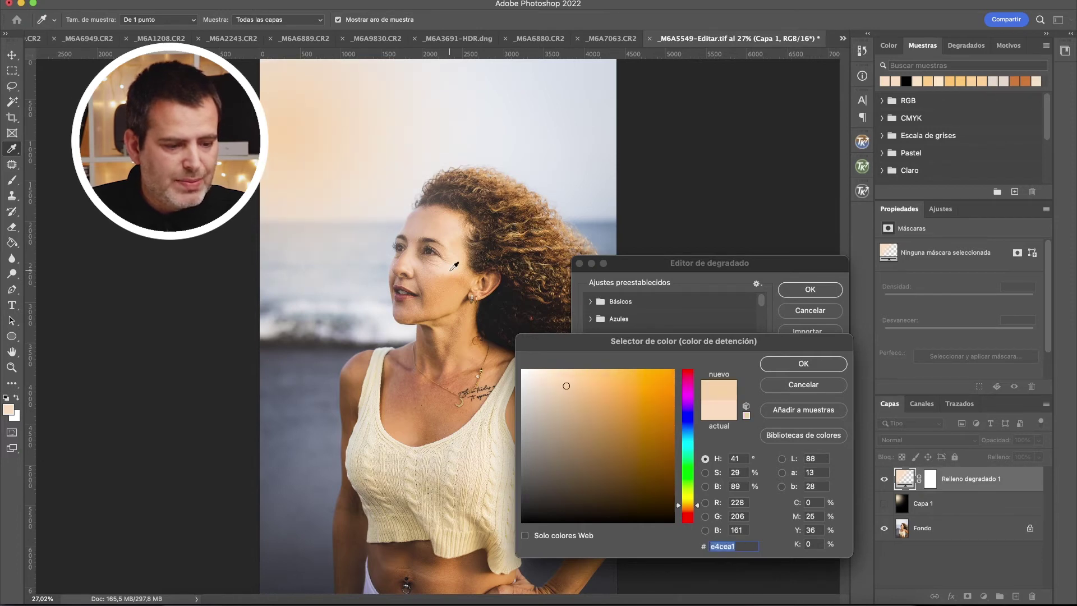
left_click(783, 365)
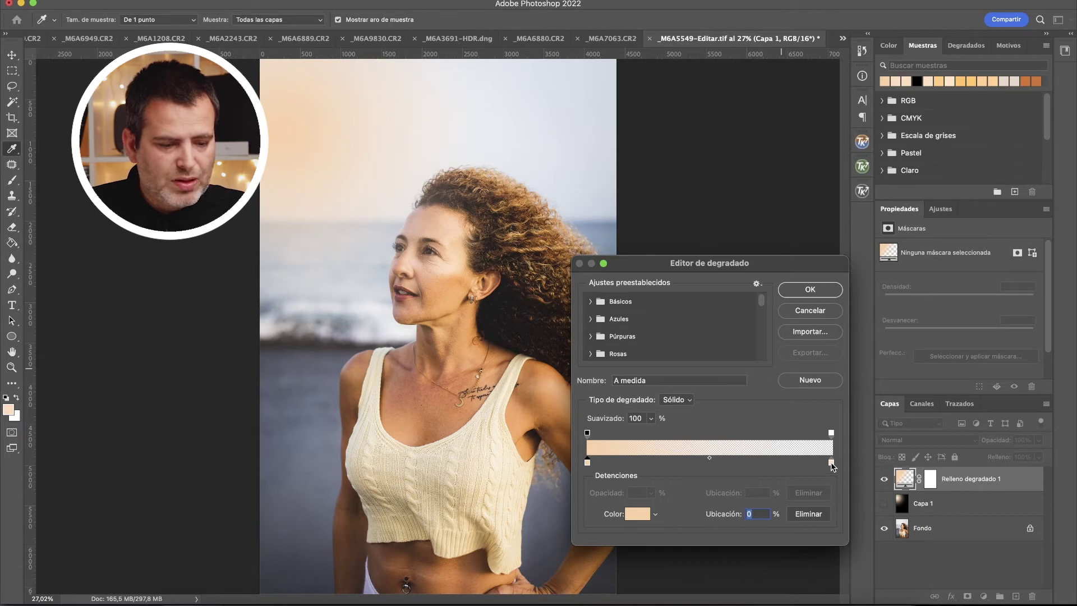
left_click(801, 291)
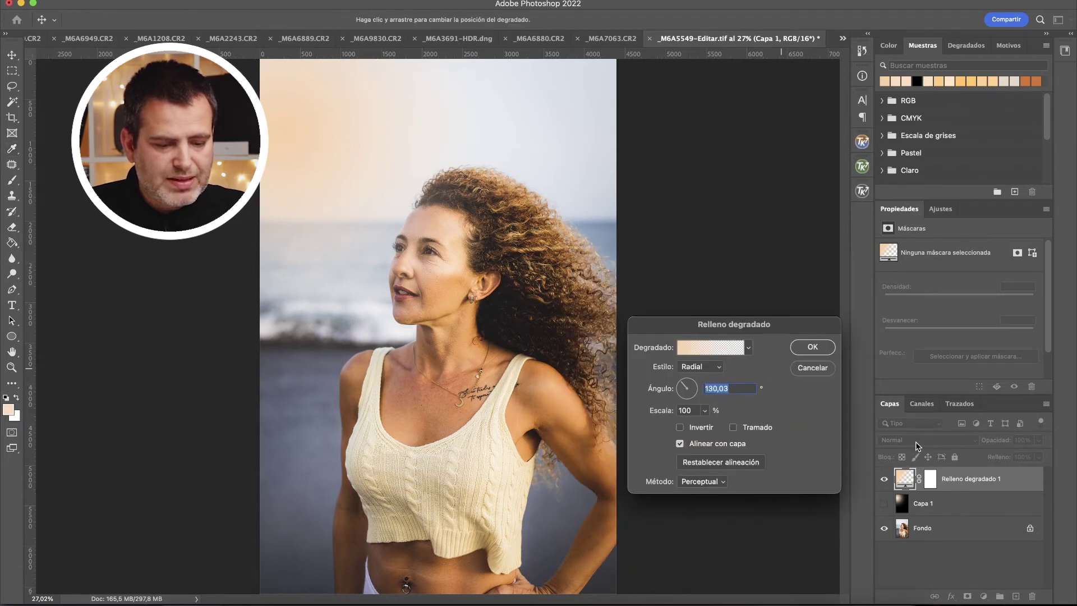
Step: Apply the gradient fill and blend it in Luz fuerte (Hard Light) mode
left_click(811, 348)
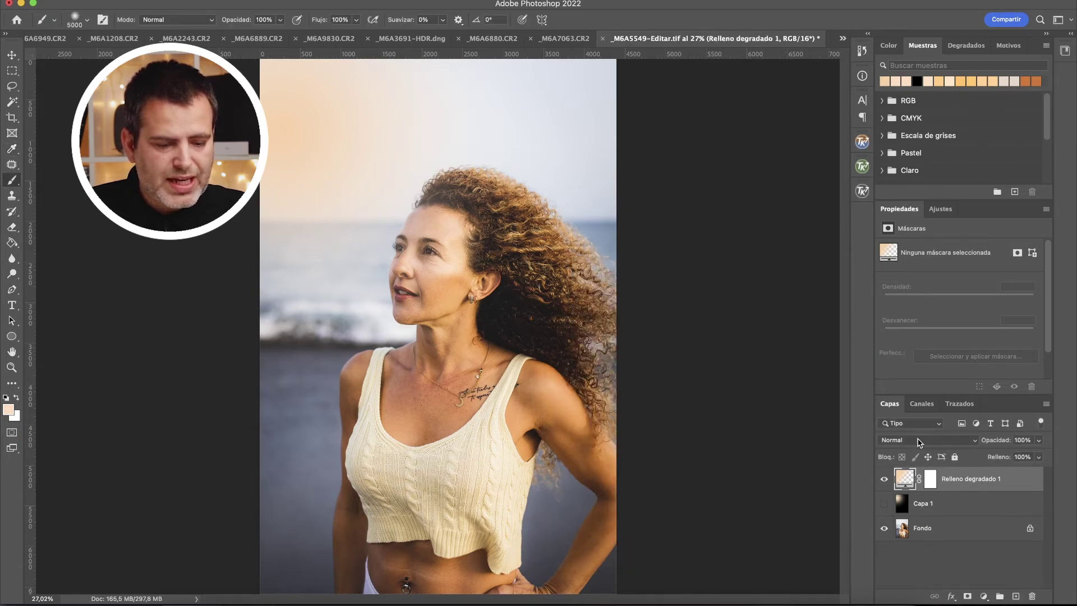
left_click(919, 441)
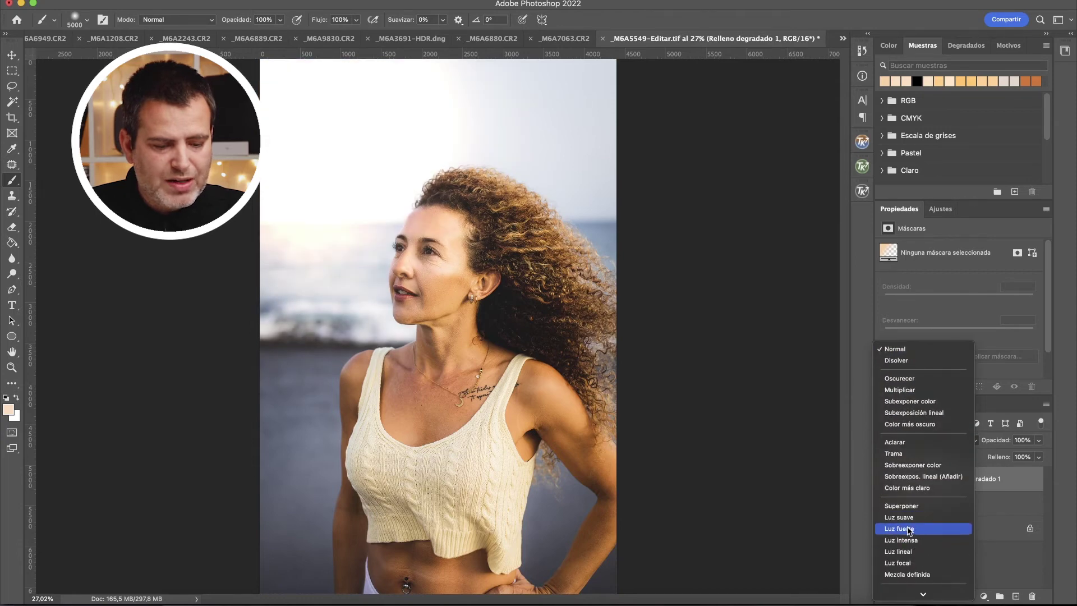
left_click(905, 527)
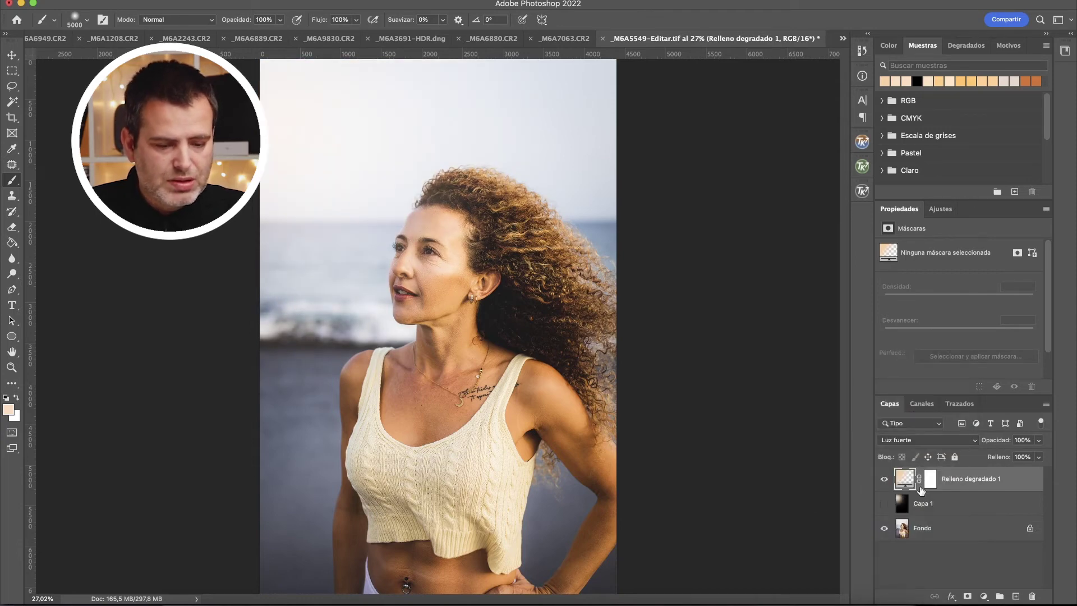
Step: Compare both glows, leaving the gradient fill hidden and Capa 1 shown and selected
left_click(885, 481)
left_click(884, 480)
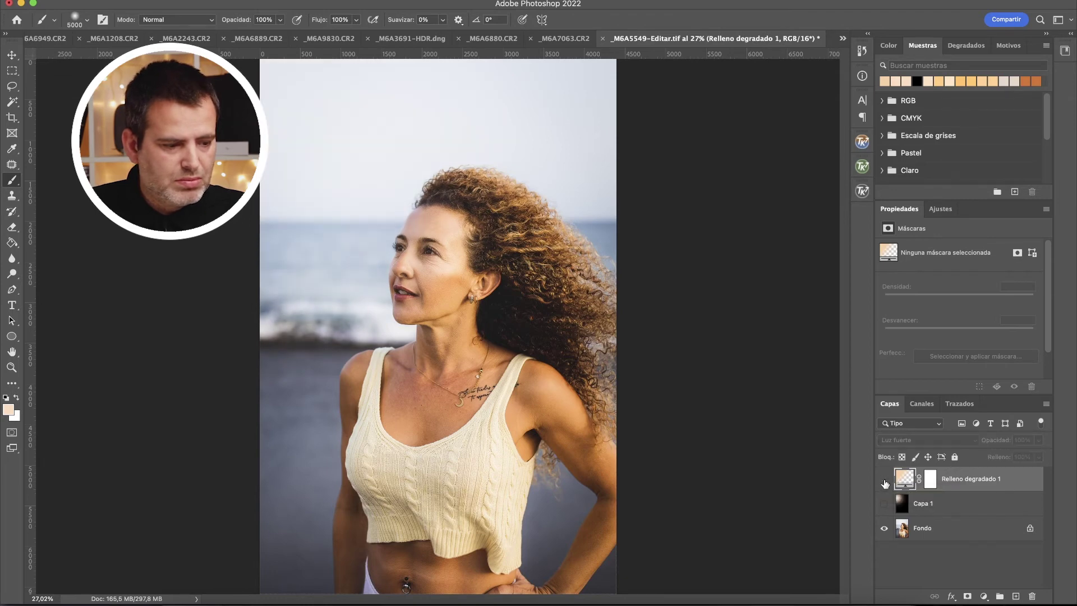
left_click(884, 503)
left_click(884, 478)
left_click(884, 505)
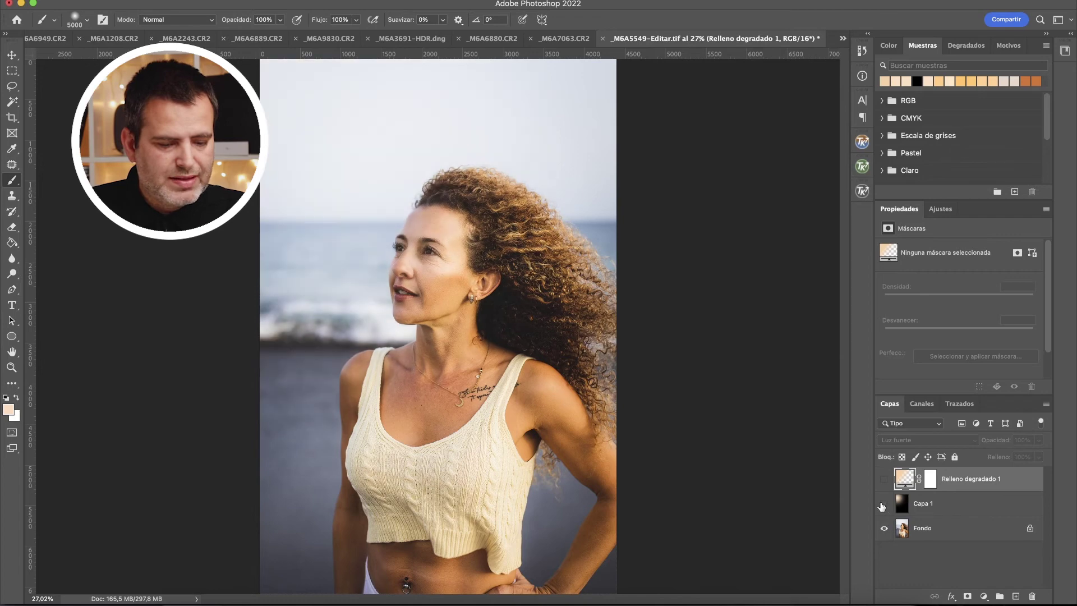
left_click(920, 505)
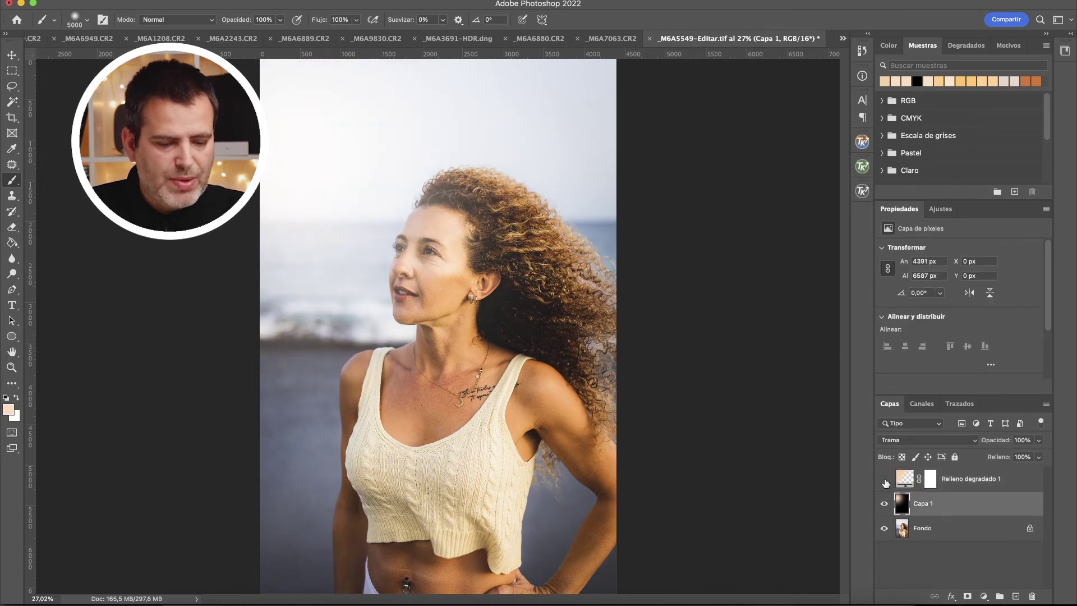
Step: Show the gradient fill, hide Capa 1, and deepen the gradient's starting stop to orange e2bd70
left_click(884, 479)
left_click(884, 504)
double_click(902, 478)
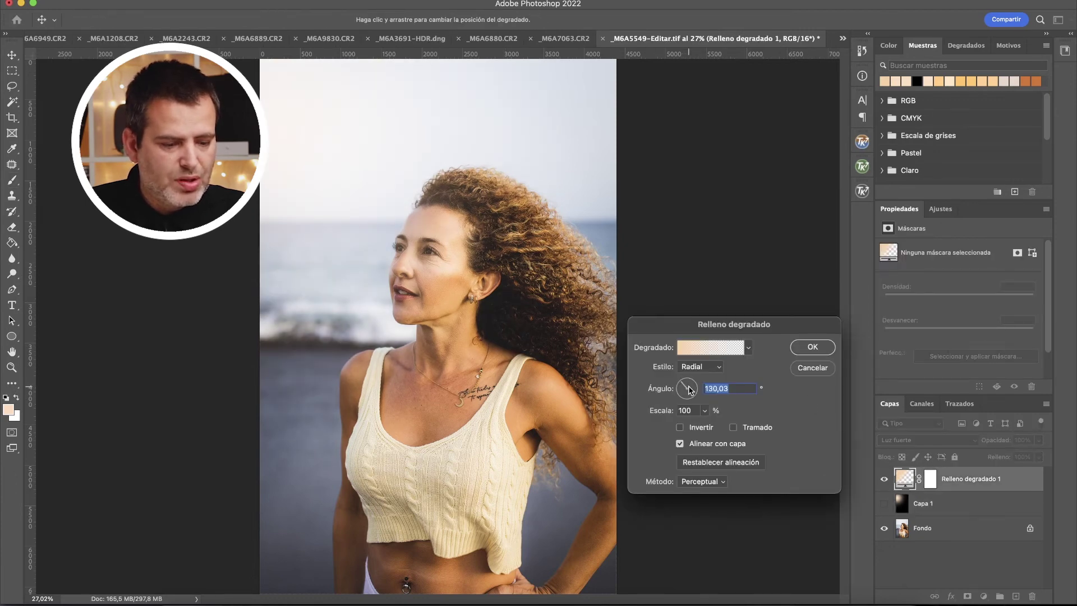
left_click(696, 348)
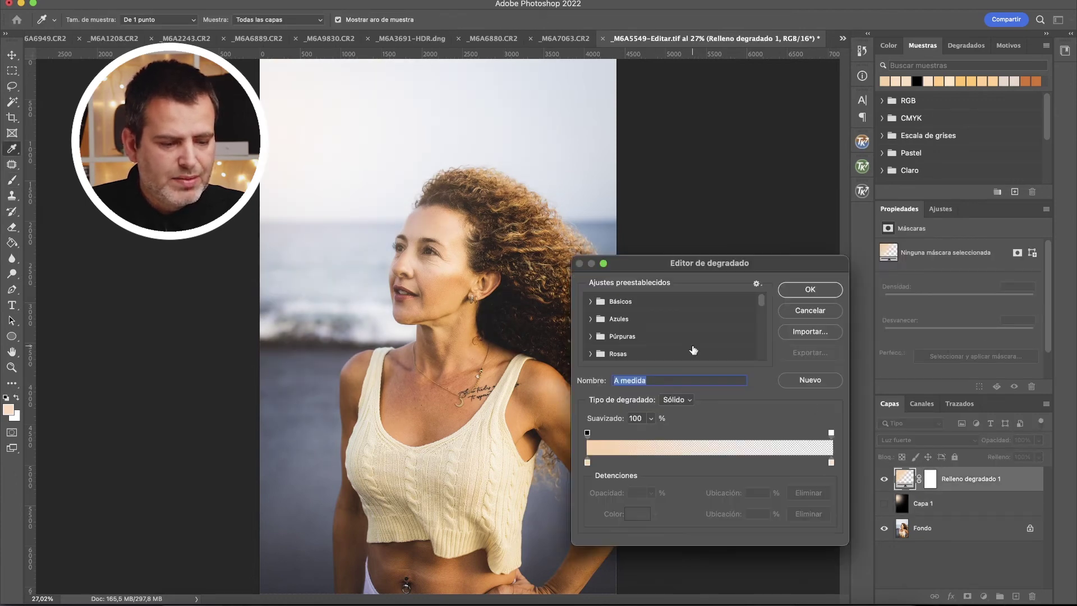
left_click(587, 462)
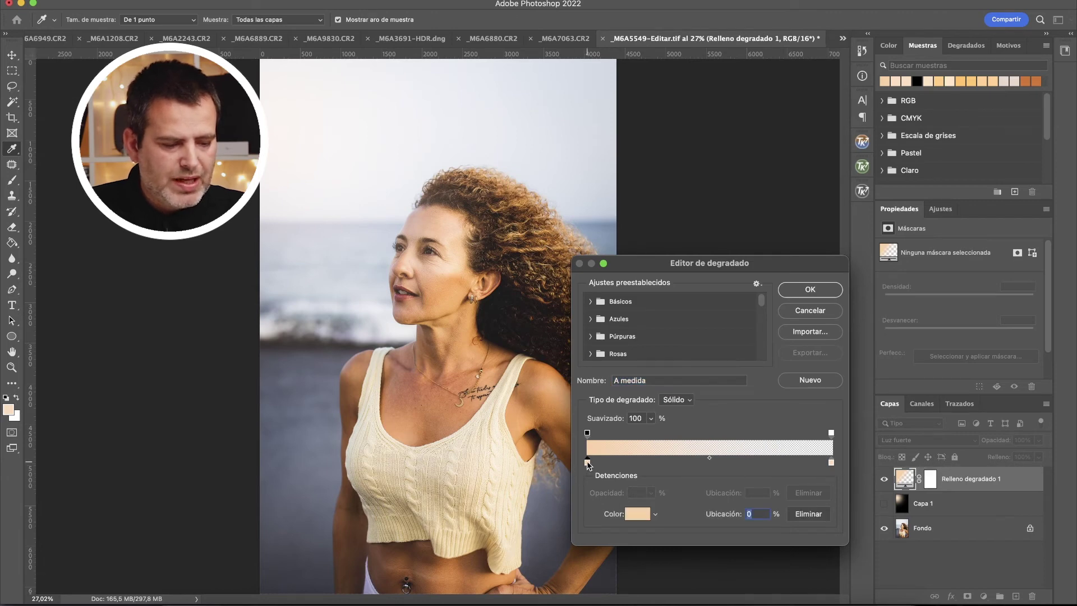
left_click(636, 513)
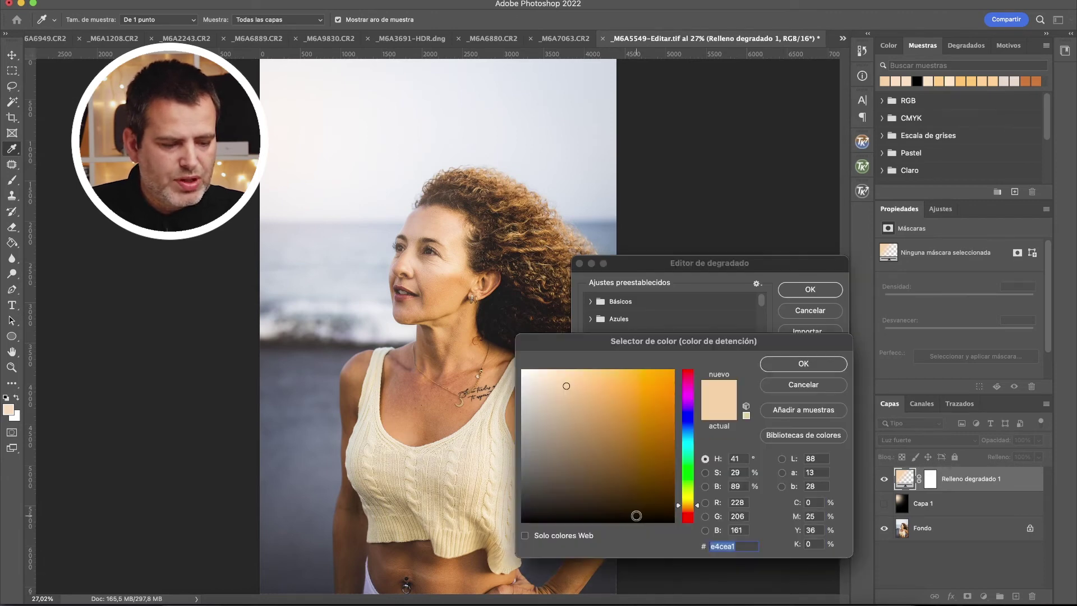
left_click(602, 385)
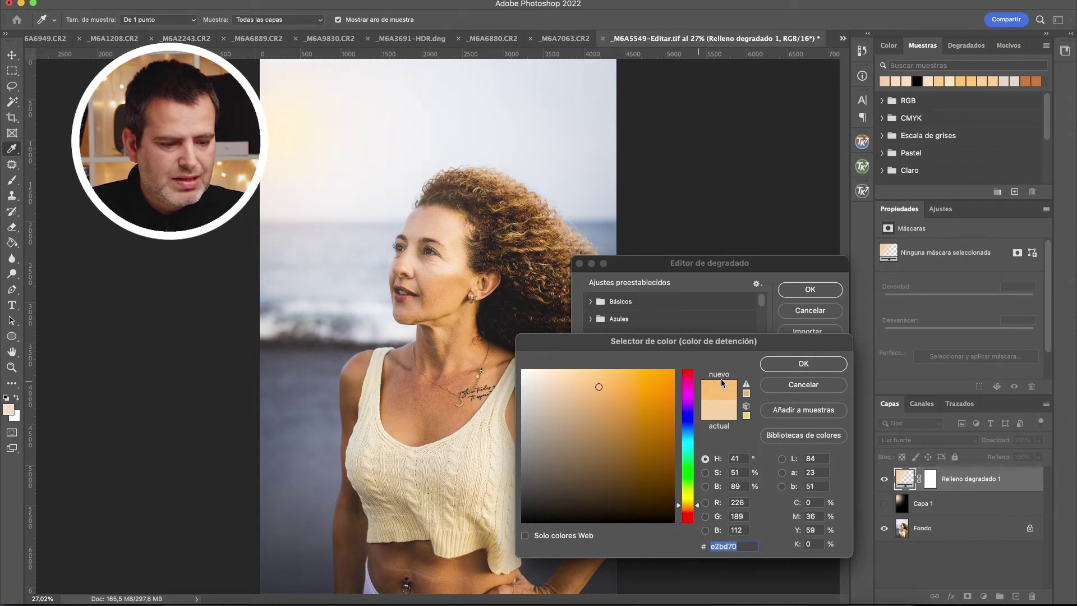
left_click(803, 363)
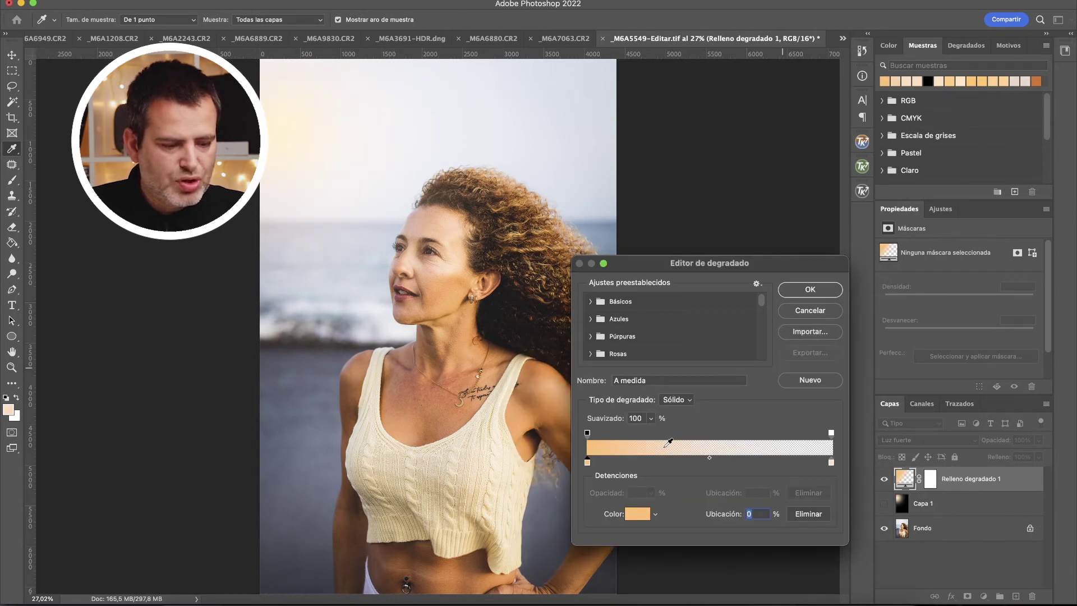
left_click(811, 291)
left_click(704, 410)
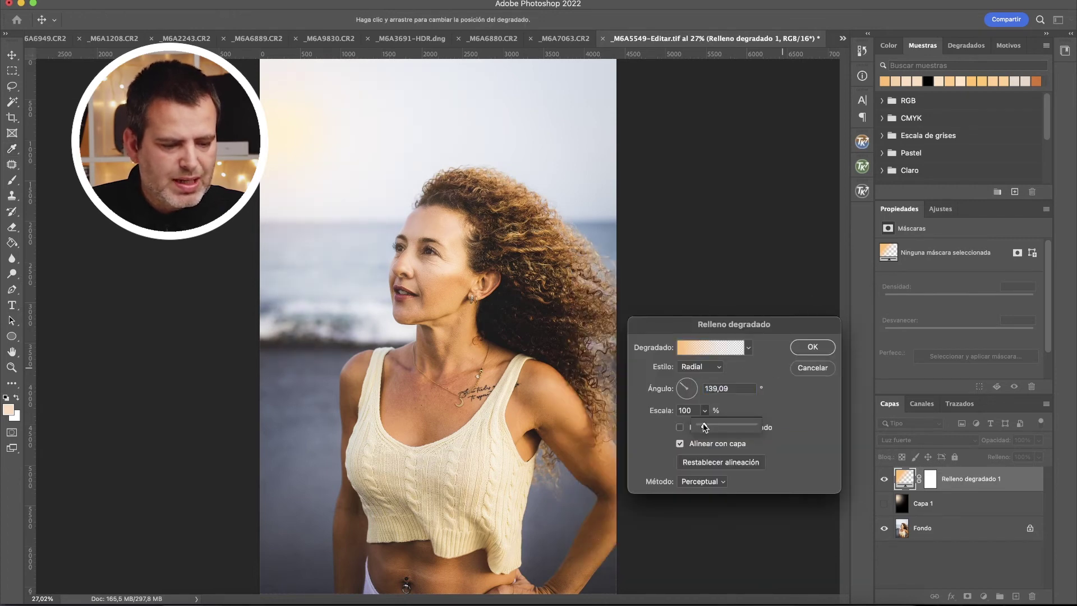
Step: Set the radial gradient scale to 199, apply it, and toggle it to compare
left_click_drag(716, 424, 709, 430)
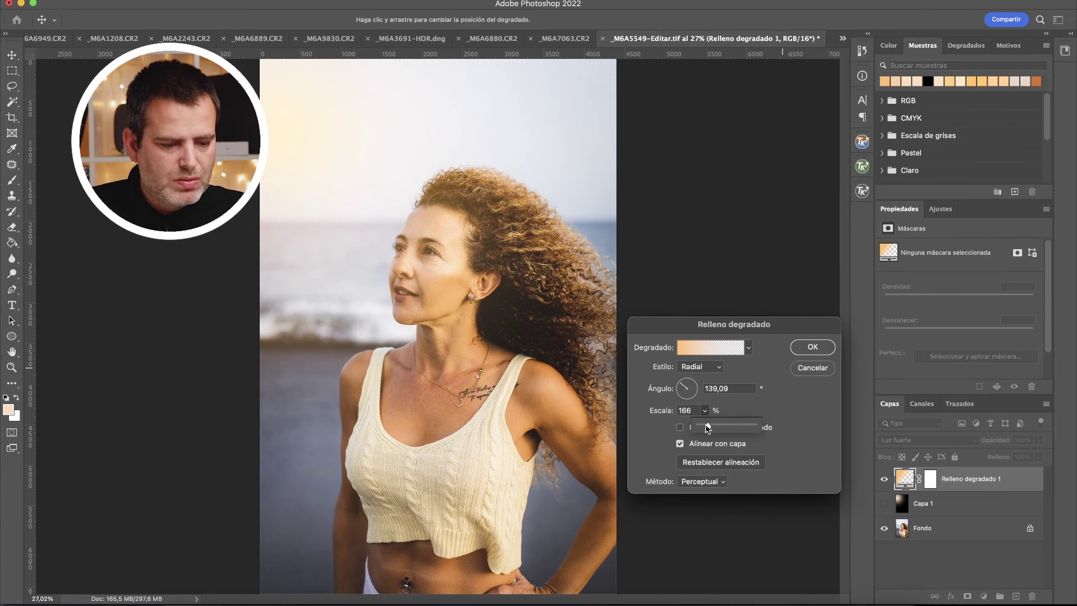
left_click_drag(707, 427, 711, 427)
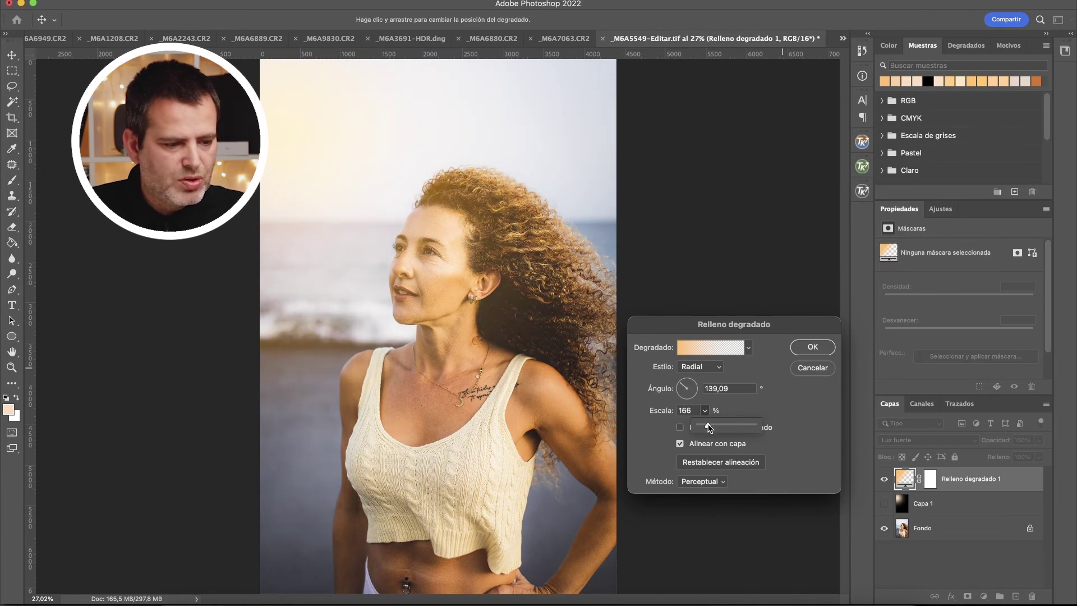
left_click(811, 348)
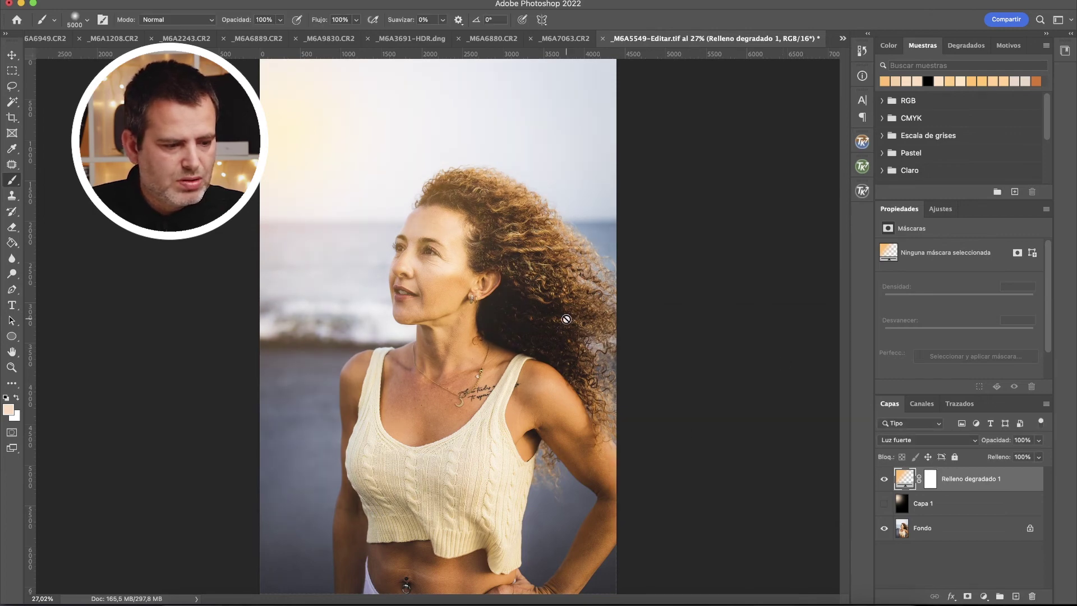
left_click(882, 480)
left_click(882, 480)
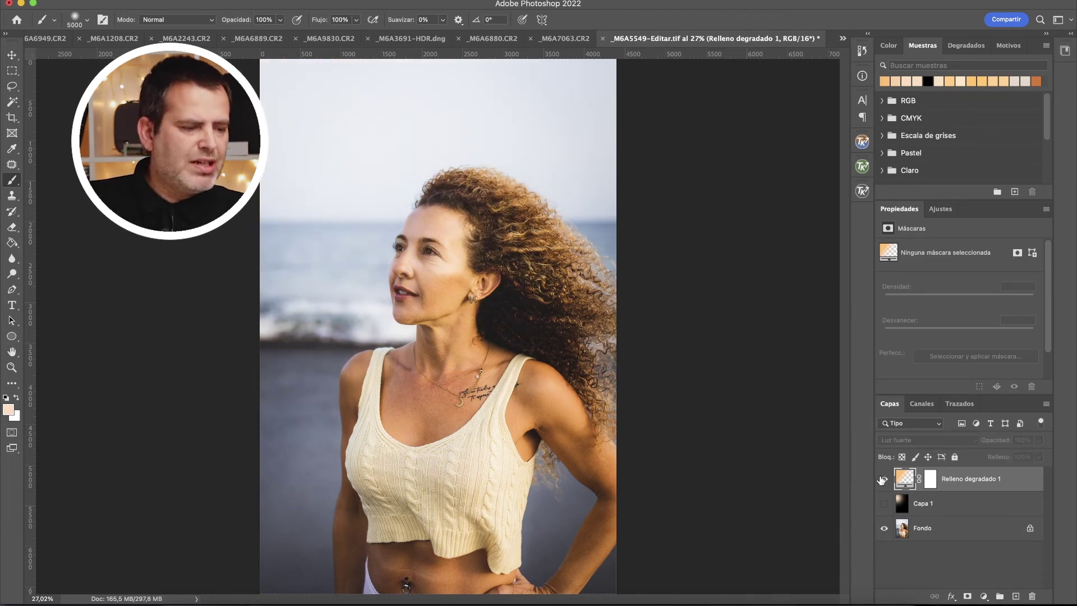
left_click(882, 480)
Step: Reposition the glow's bright centre at the photo's top-left and apply the settings
double_click(903, 478)
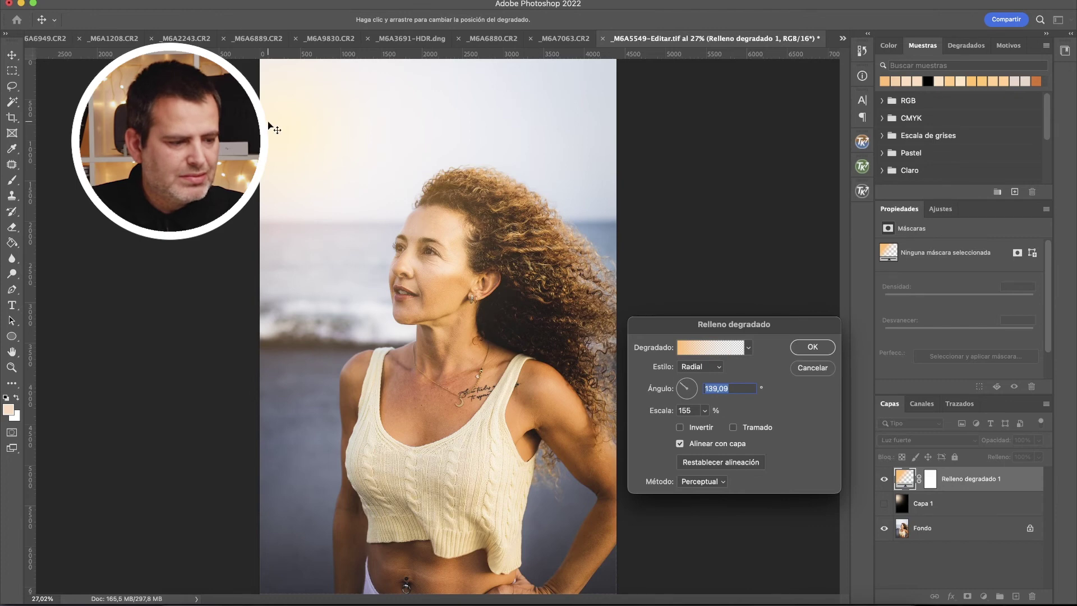
left_click_drag(283, 150, 227, 121)
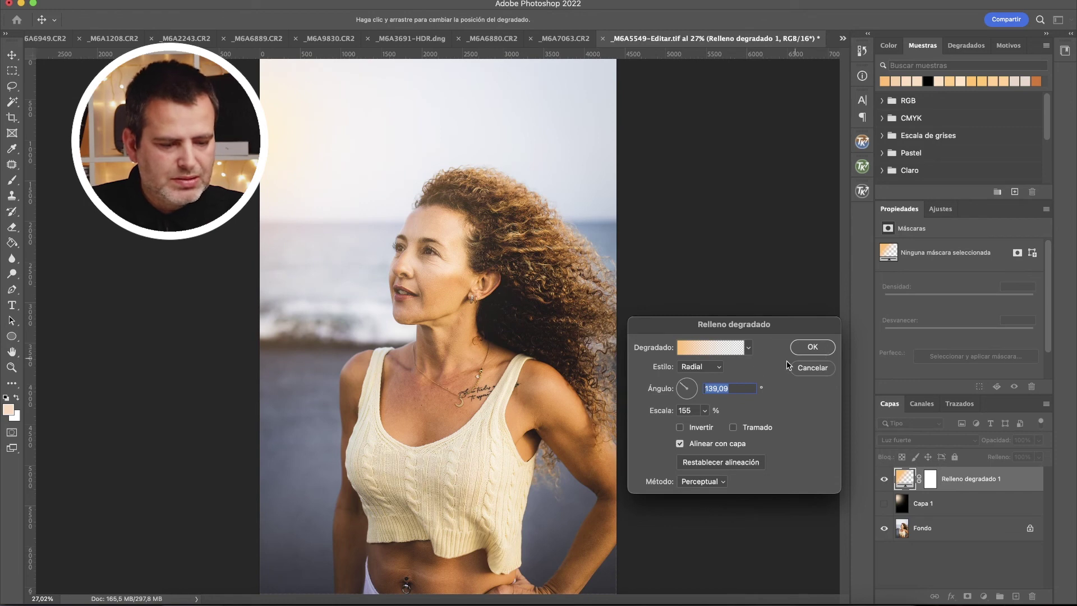
left_click(706, 411)
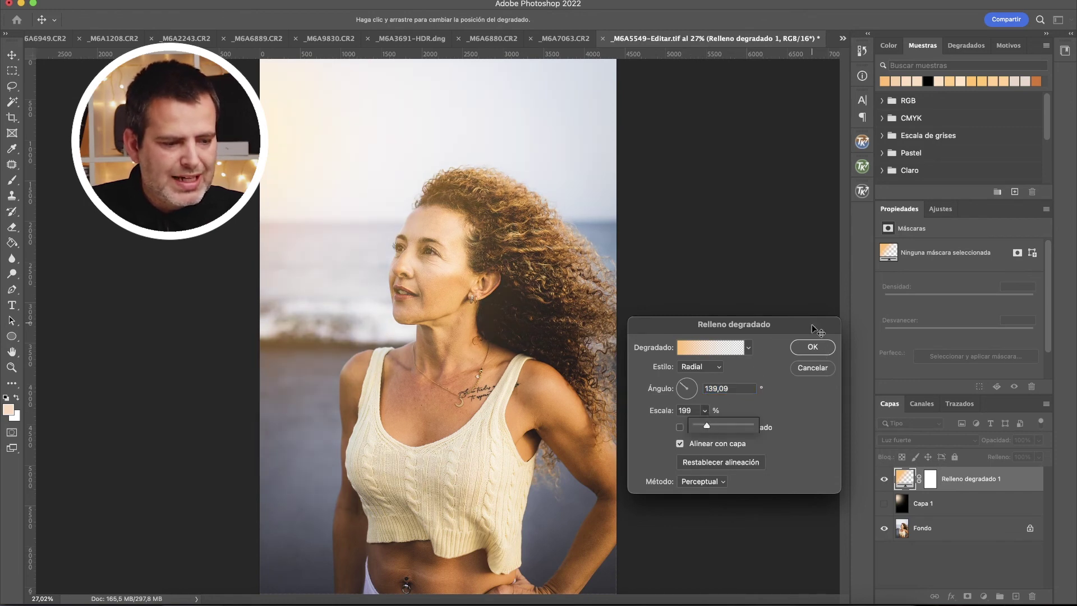
left_click(813, 348)
key("b")
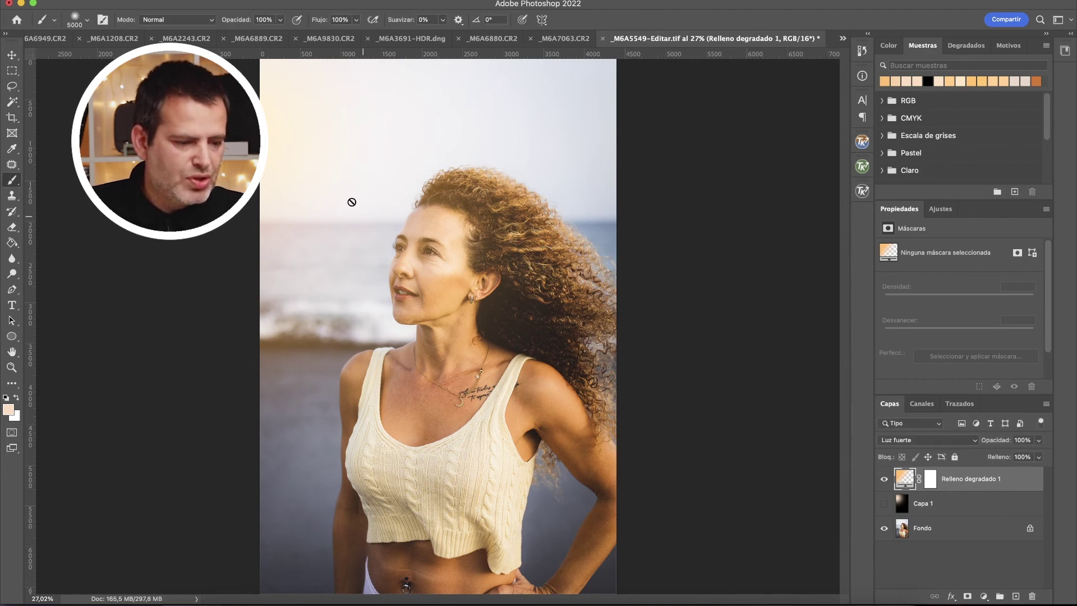
Step: Show Capa 1 at 83% opacity with the gradient glow visible on top
left_click(884, 480)
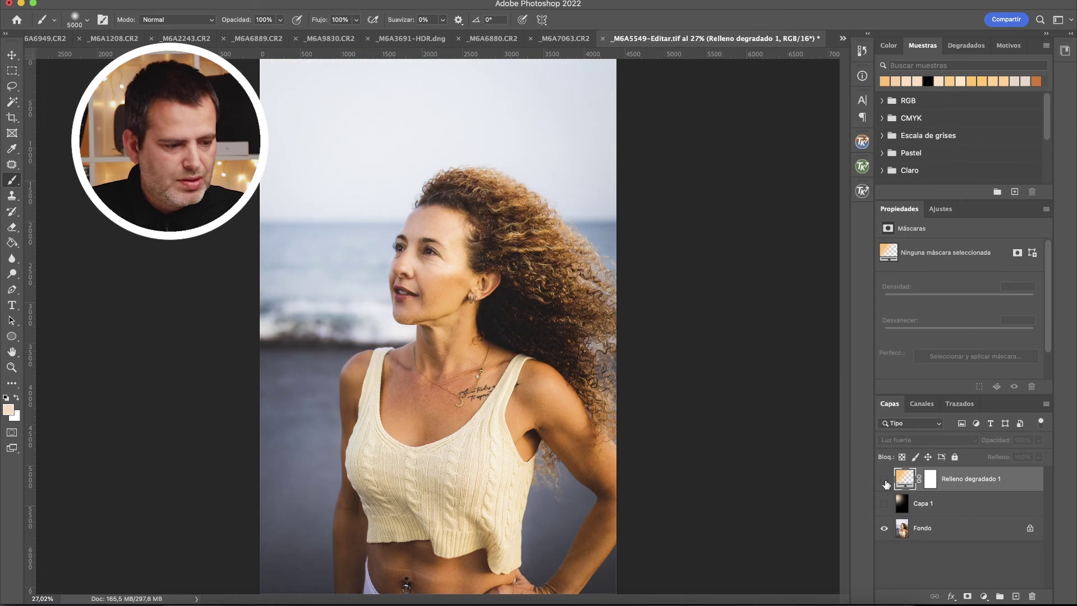
left_click(884, 480)
left_click(884, 479)
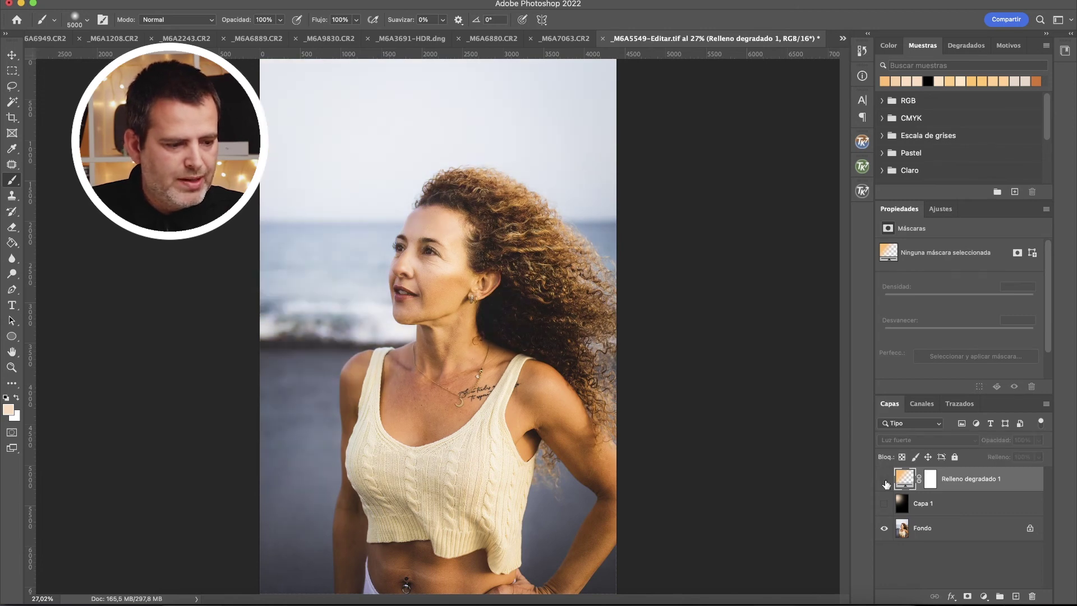
left_click(884, 480)
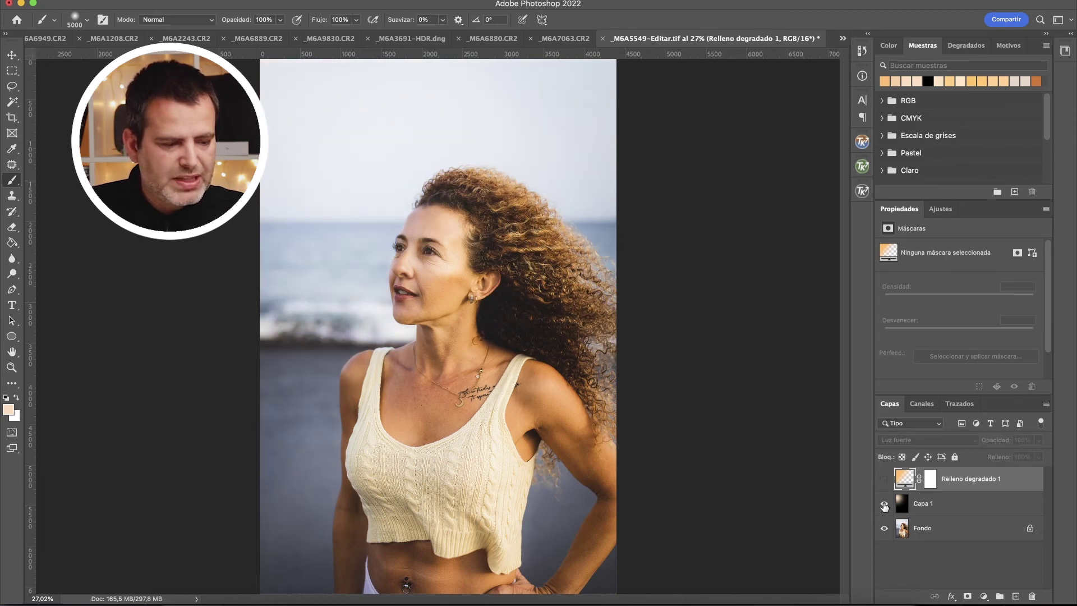
left_click(884, 505)
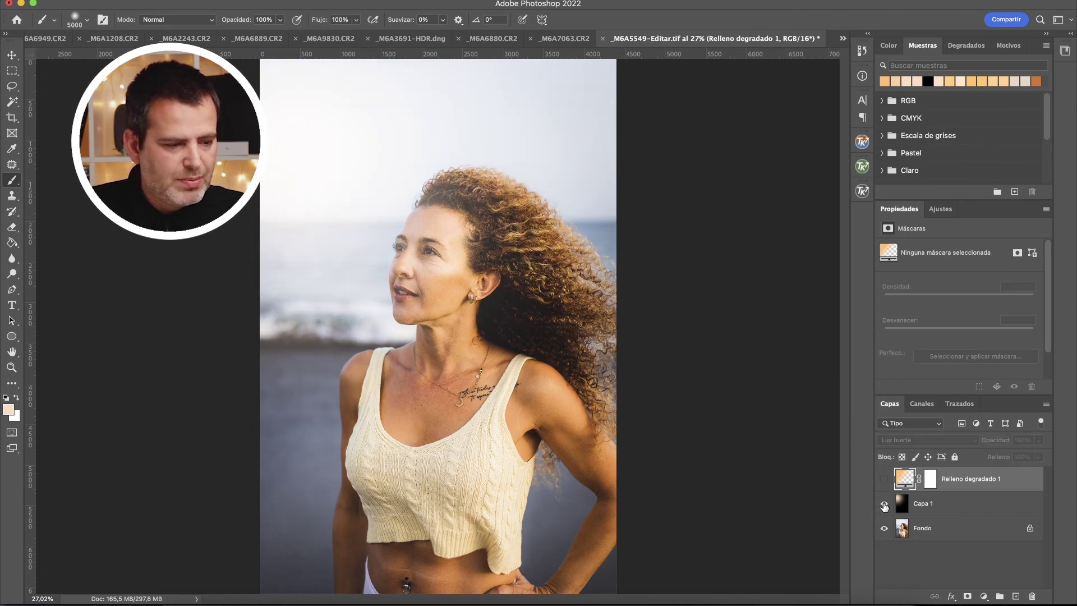
left_click(945, 511)
left_click_drag(1013, 441, 991, 445)
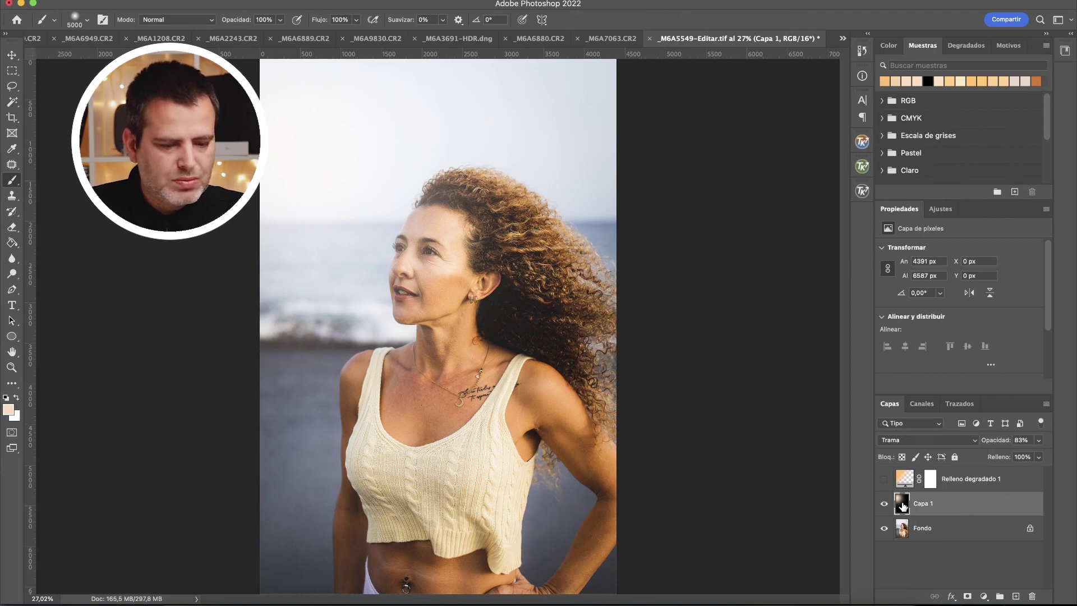
left_click(884, 478)
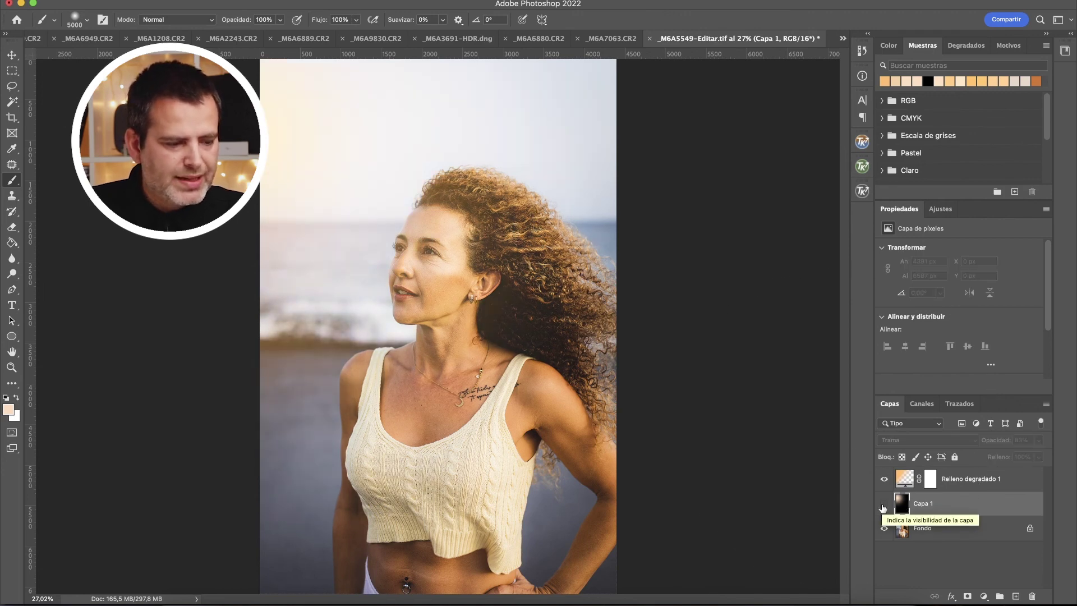